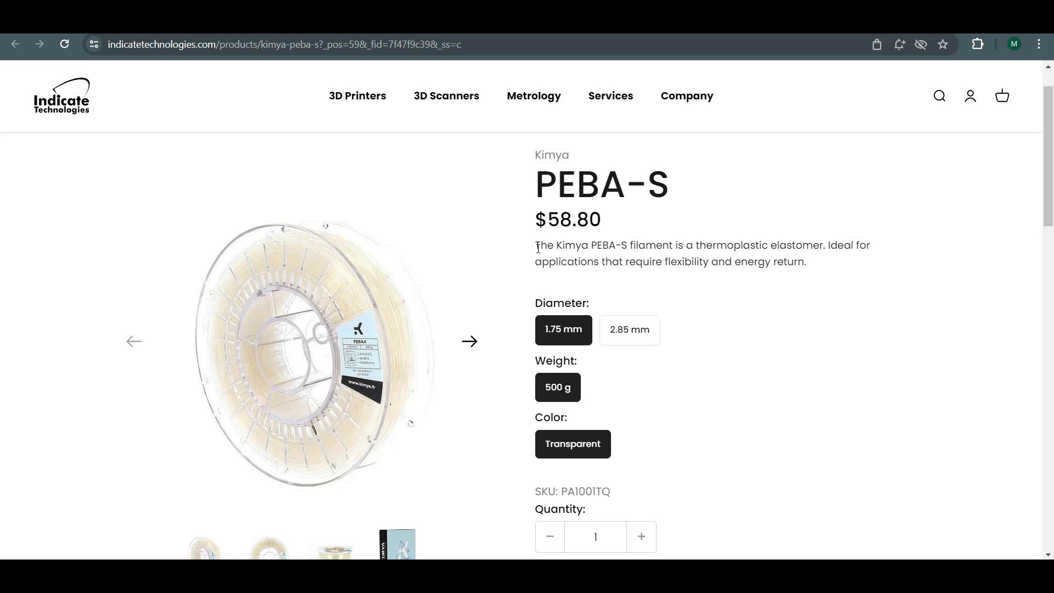
- Scroll the Kimya PEBA-S product page past Add to cart to the 'Explore reasons for using PEBA-S' section
scroll(619, 277, "down", 2)
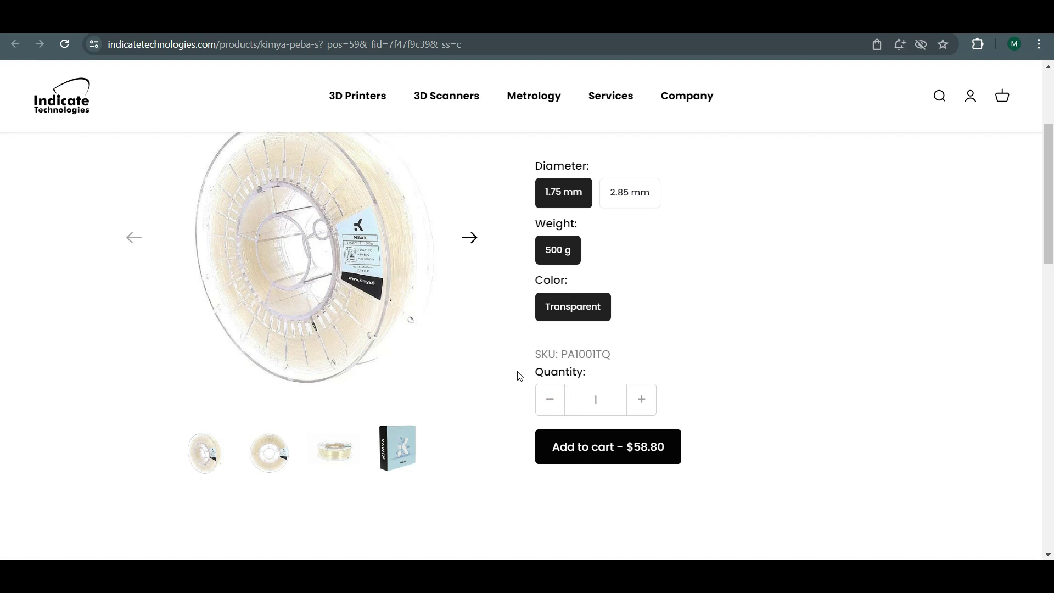
scroll(519, 374, "down", 6)
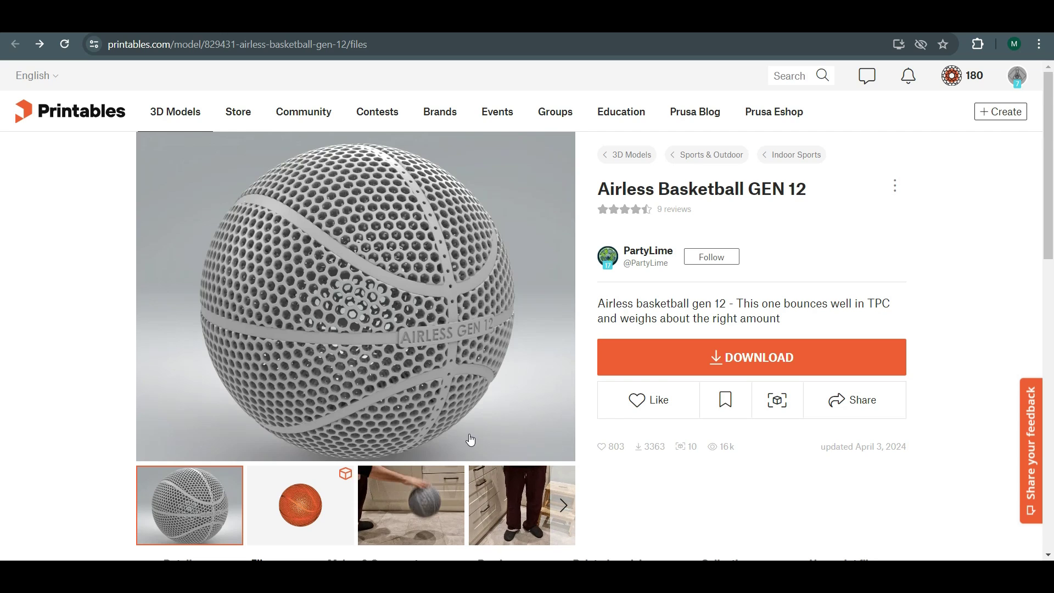
- View the Airless Basketball GEN 12 in the full-screen 3D viewer, accepting the large file, and browse its photos
left_click(325, 506)
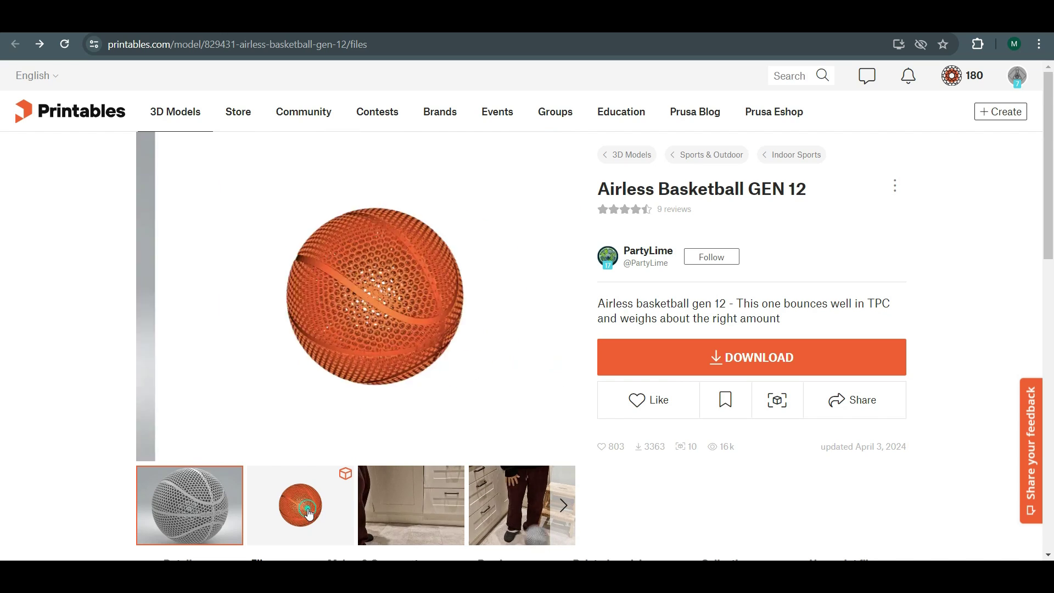
left_click(378, 312)
left_click(538, 354)
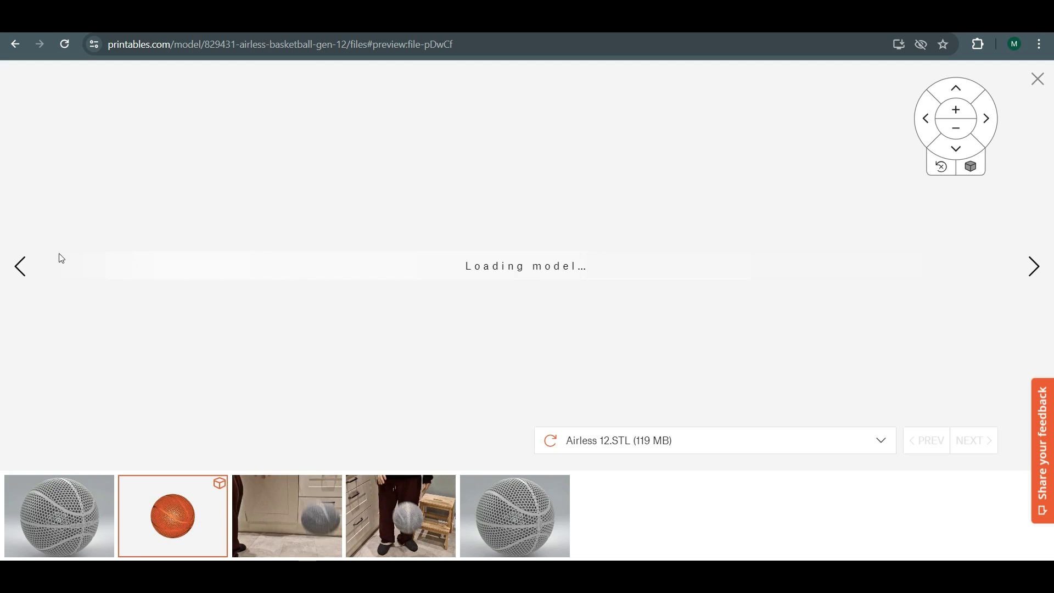
left_click(24, 267)
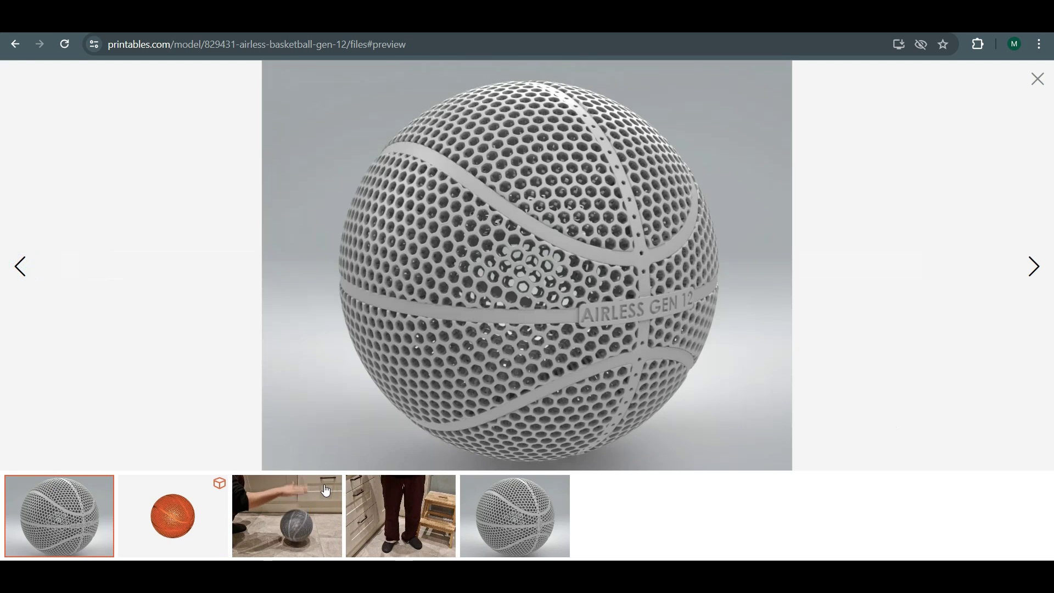
left_click(497, 496)
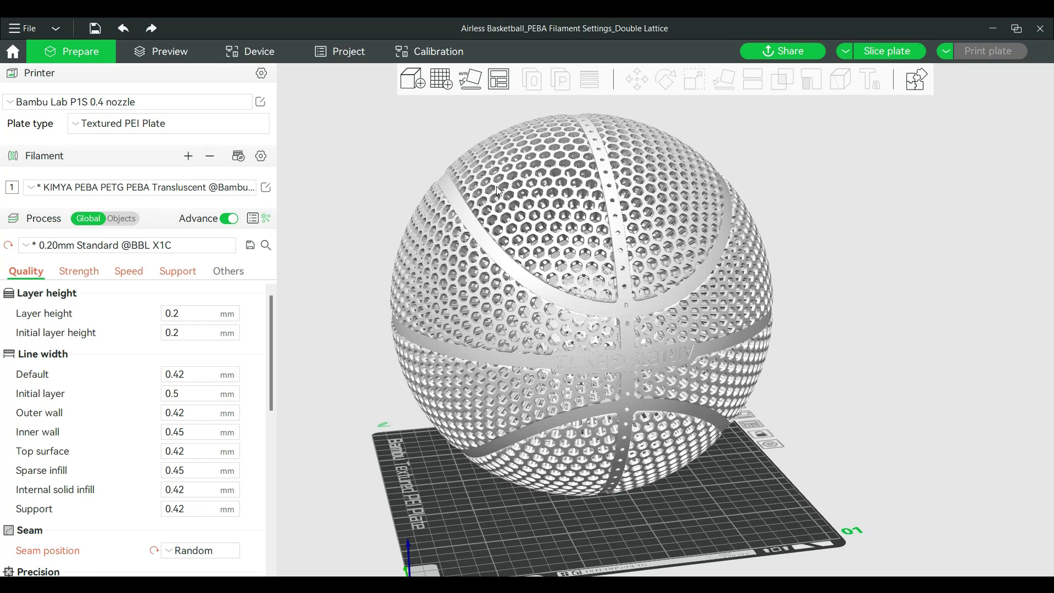
- Zoom into the basketball's hexagonal lattice, select the Airless 12.STL model, then orbit to a front view
left_click_drag(861, 384, 833, 370)
scroll(833, 371, "up", 10)
left_click(491, 374)
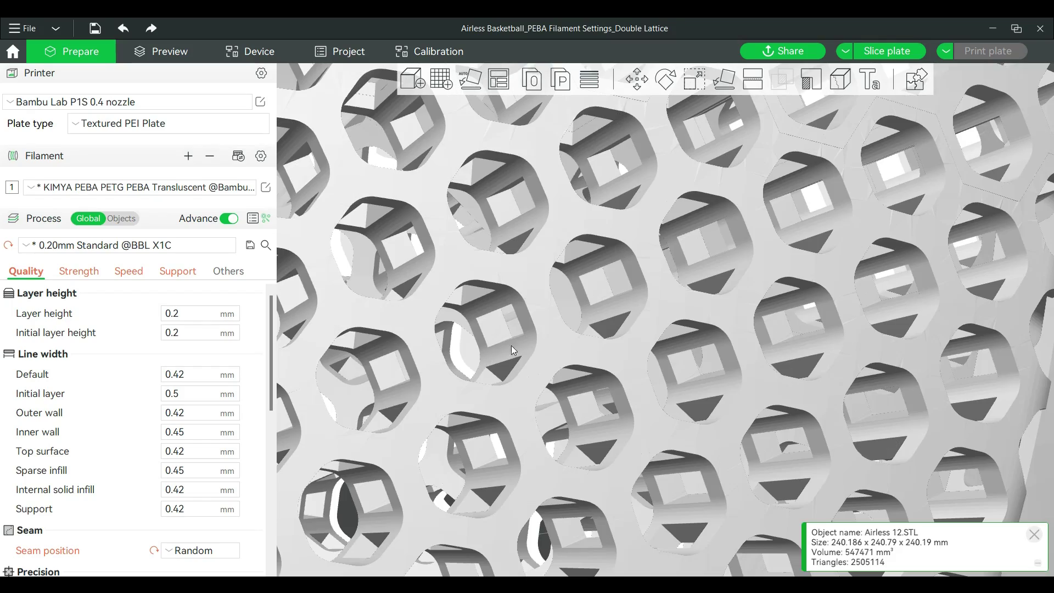
scroll(510, 335, "down", 10)
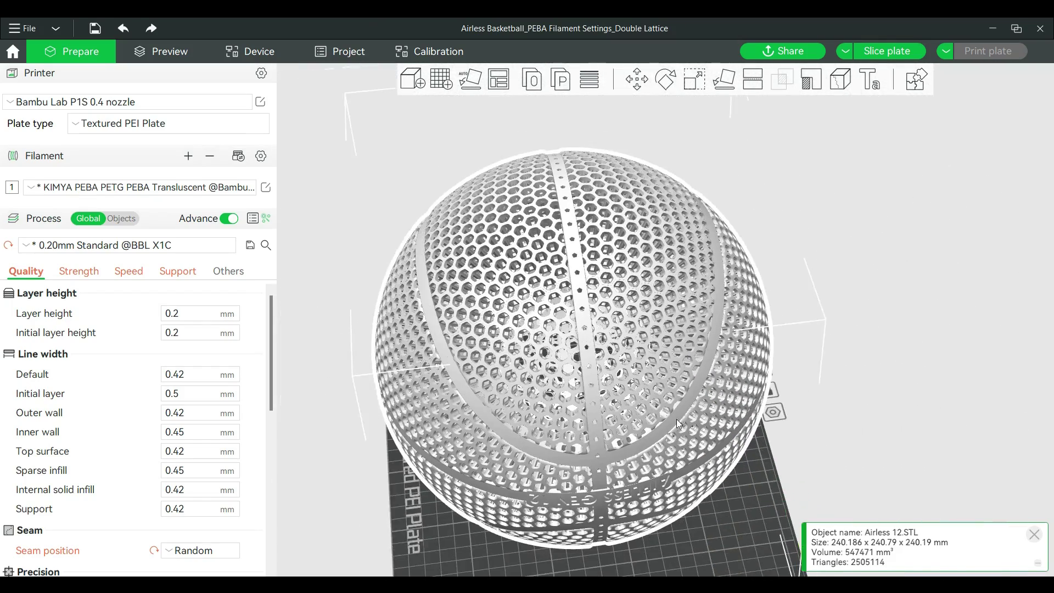
left_click_drag(676, 419, 865, 397)
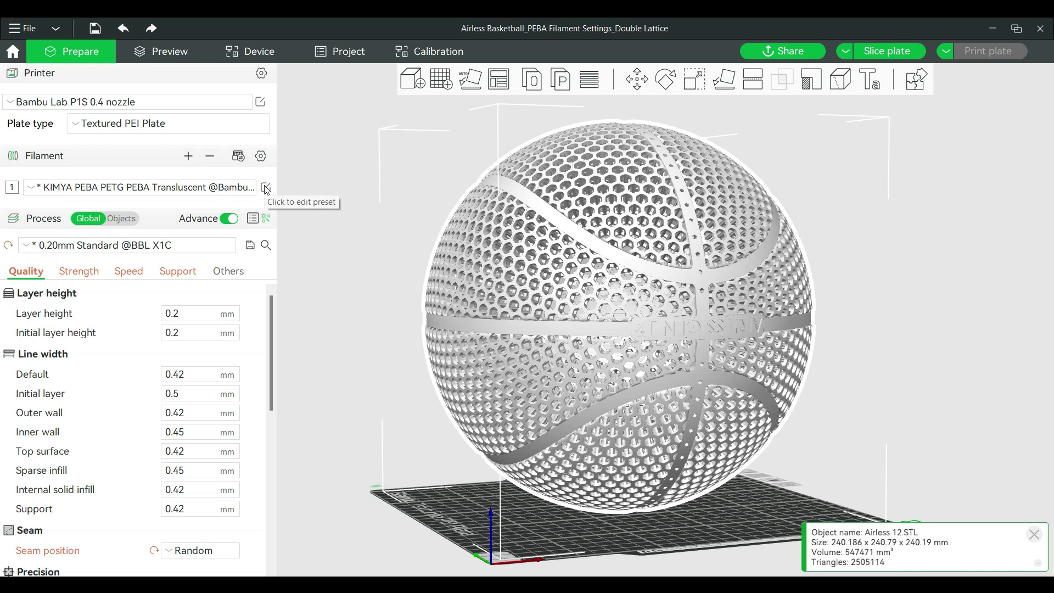
- Browse the filament preset list and the Add/Remove filaments dialog, closing it without changes
left_click(181, 187)
scroll(163, 329, "down", 3)
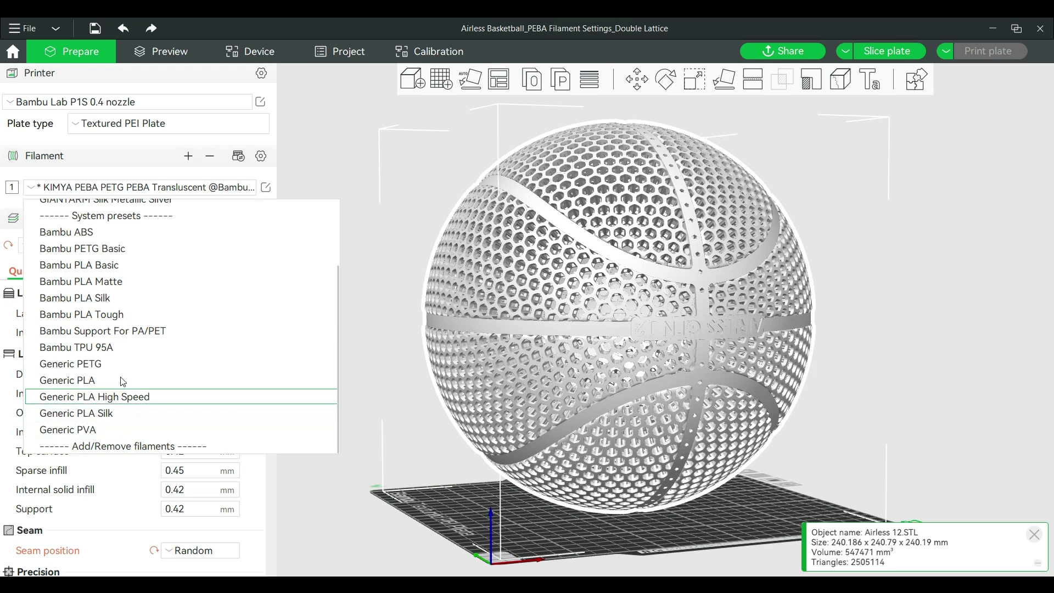
scroll(147, 449, "up", 2)
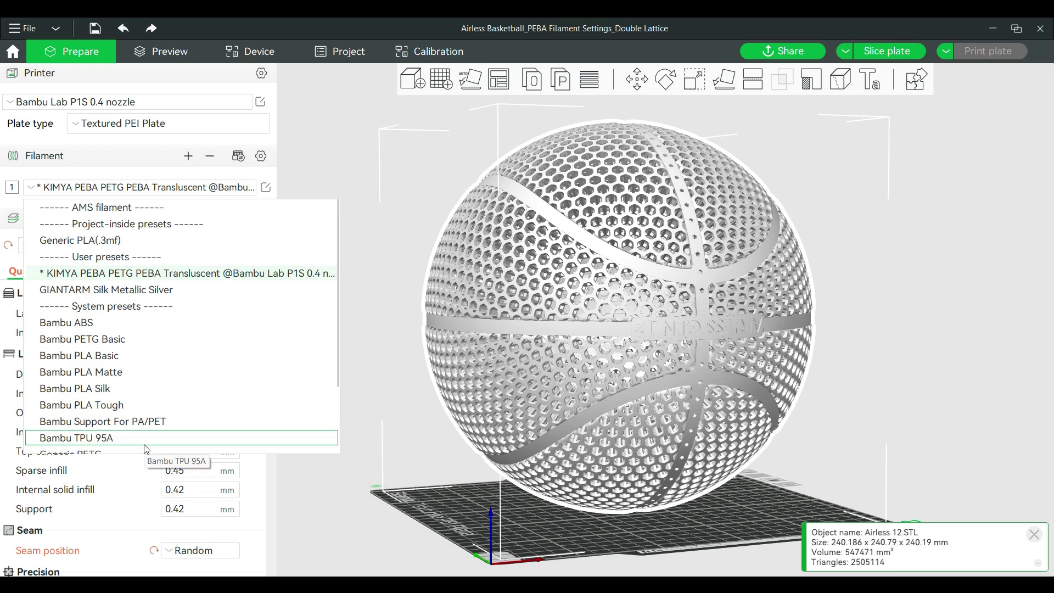
scroll(143, 448, "down", 2)
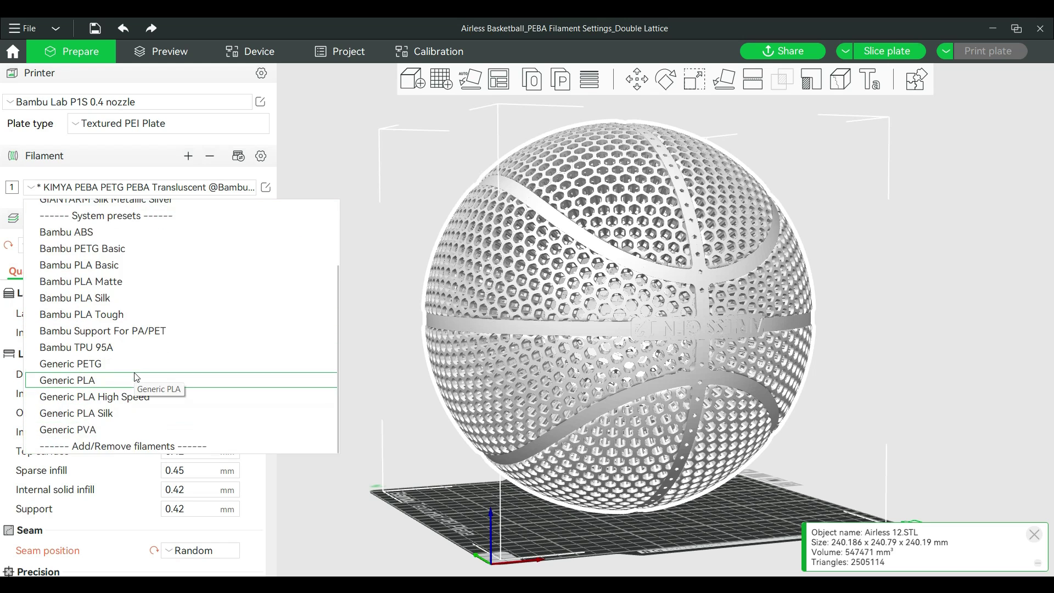
left_click(130, 447)
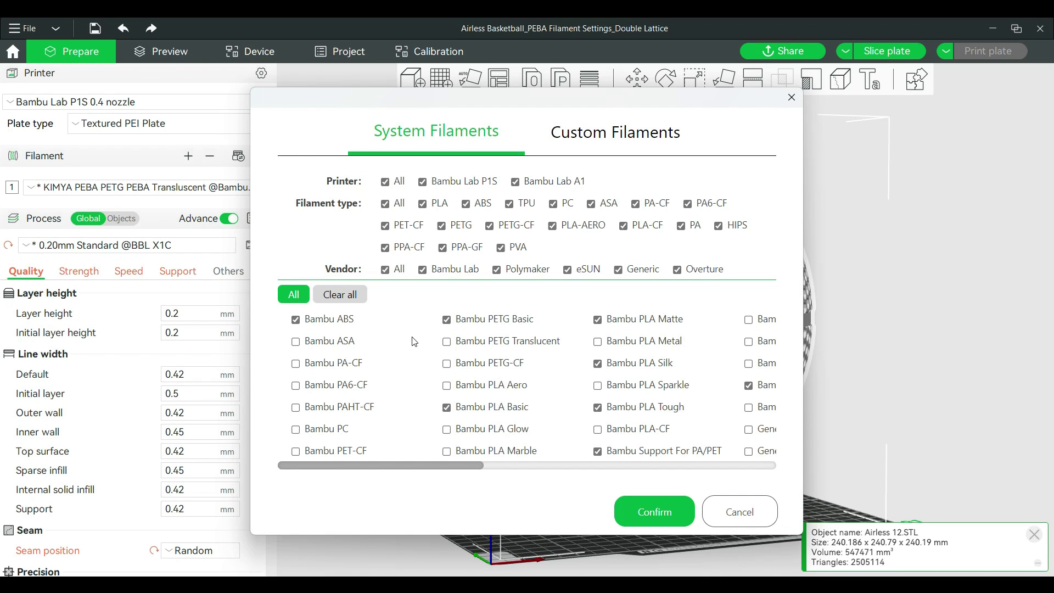
scroll(554, 455, "right", 6)
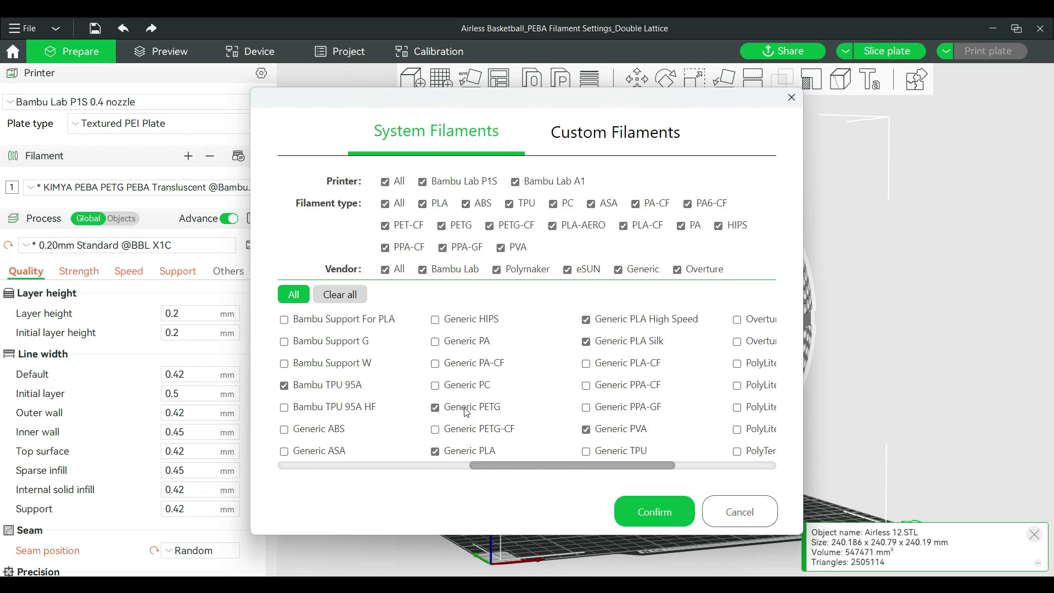
left_click(732, 516)
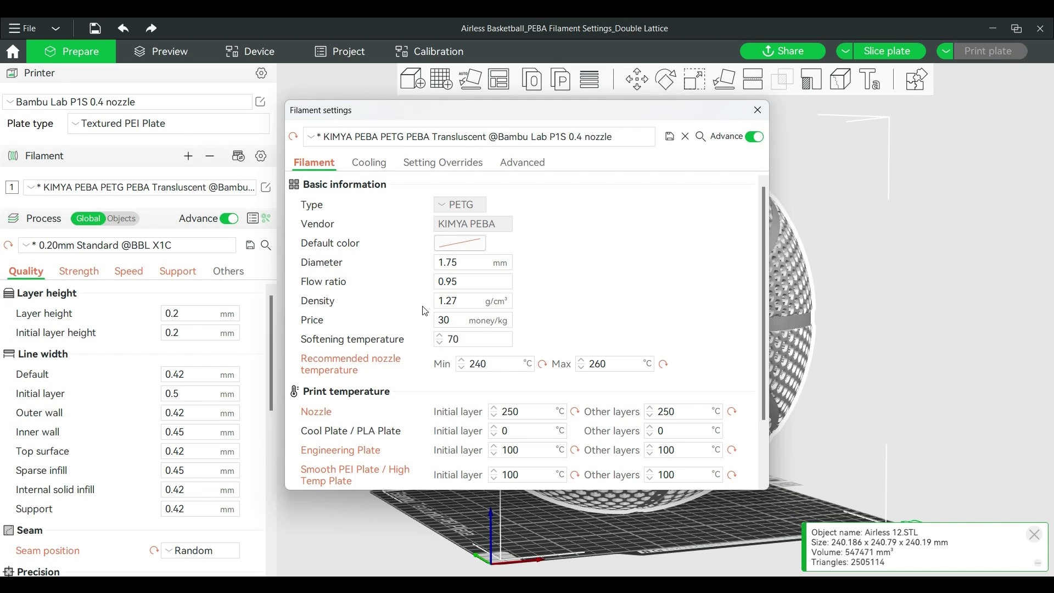
- Check the KIMYA PEBA preset's 250 °C nozzle temperature and cooling settings, then close Filament settings
scroll(420, 311, "down", 4)
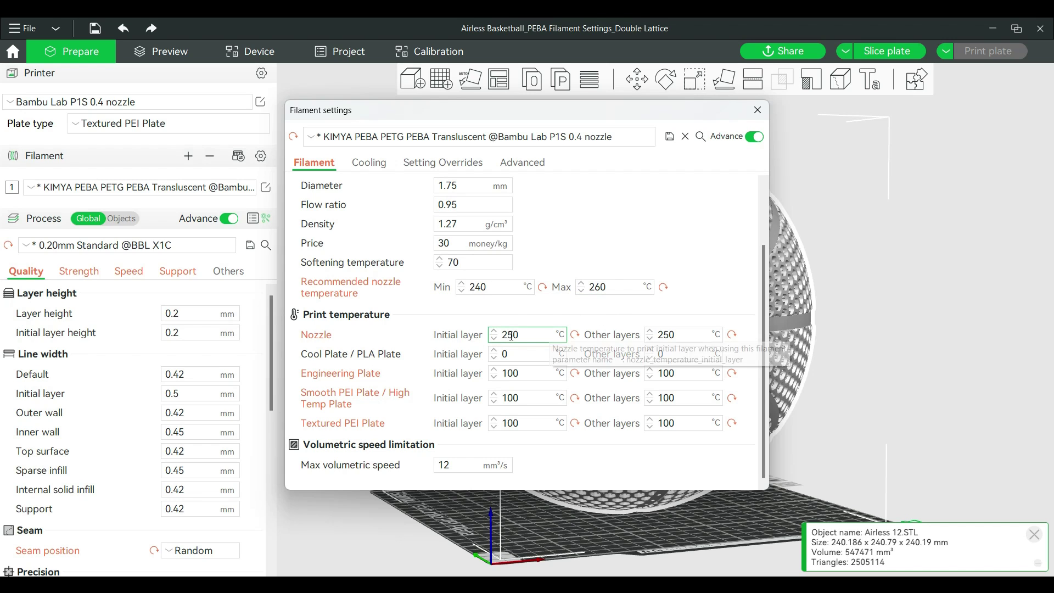
left_click(662, 339)
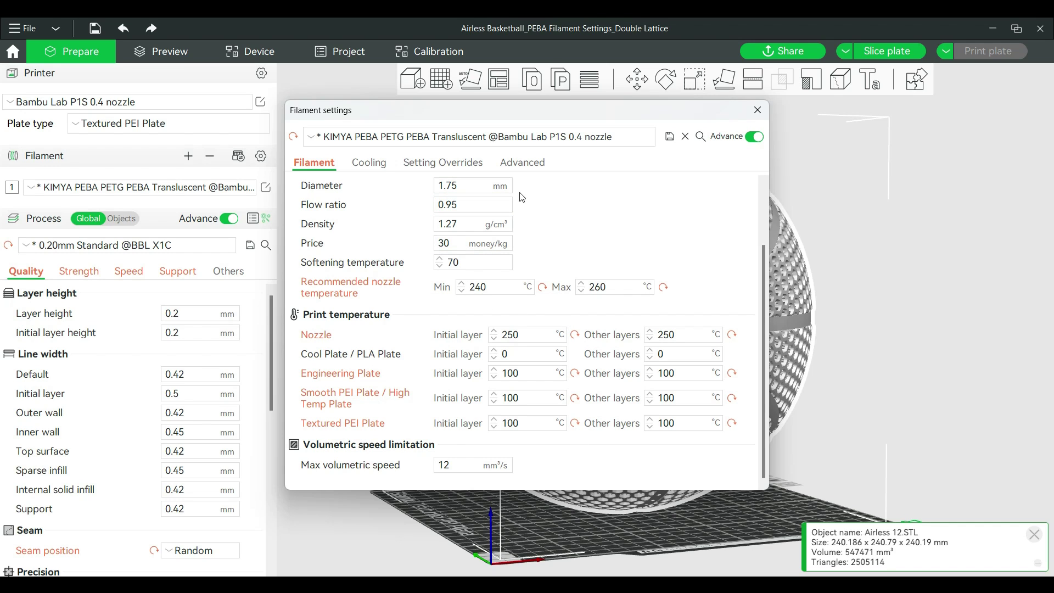
left_click(378, 165)
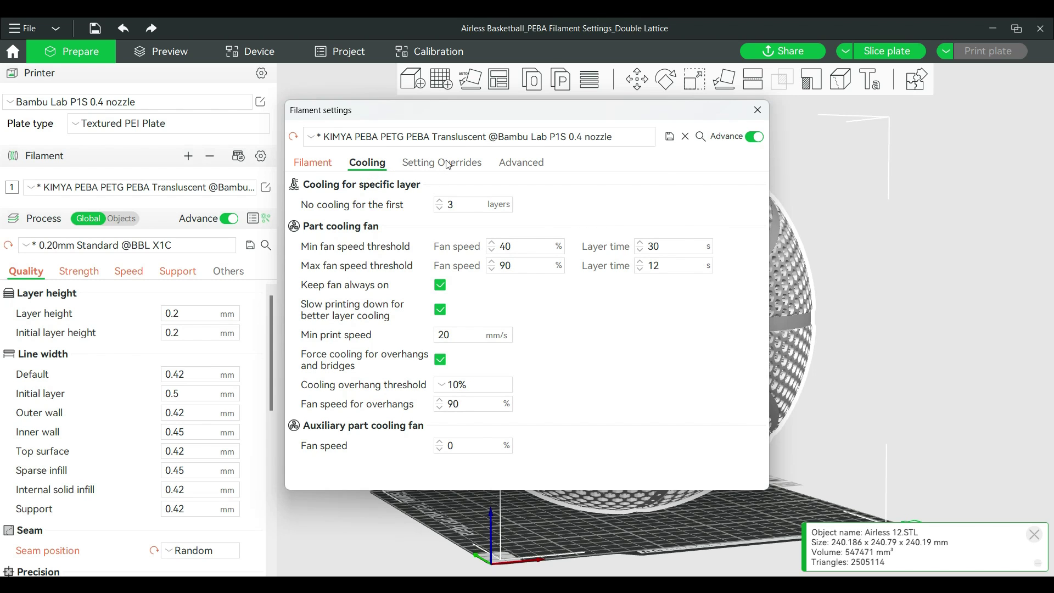
left_click(757, 109)
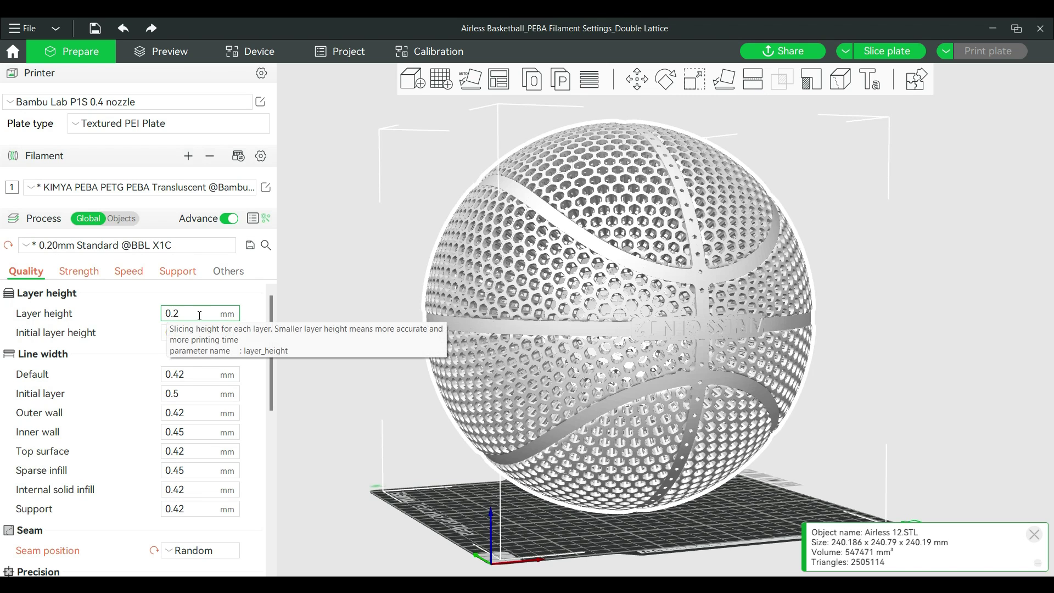
- Try the Aligned seam position, then set it back to Random
scroll(86, 331, "down", 3)
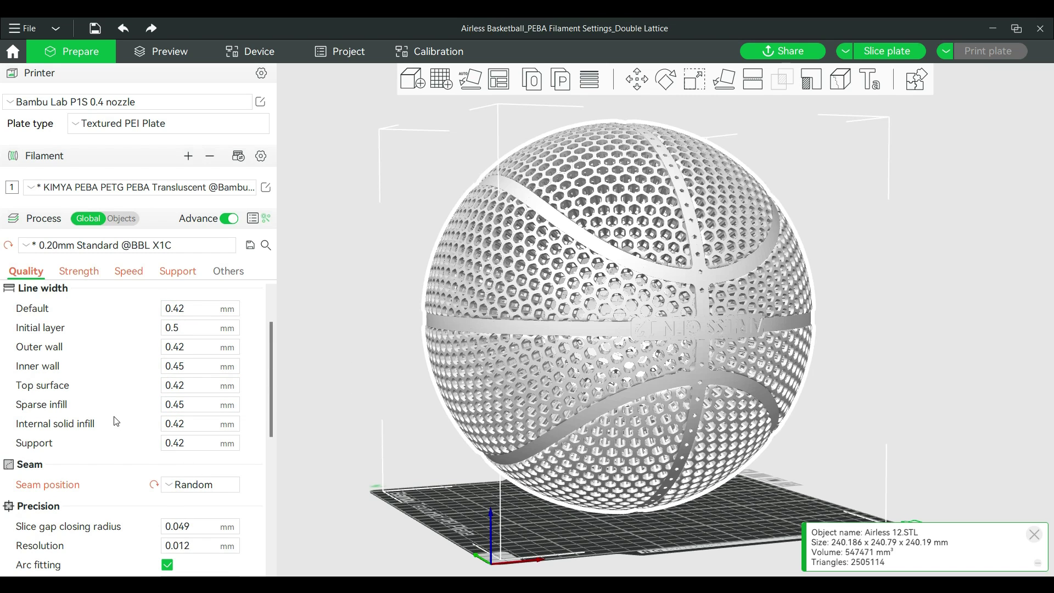
scroll(118, 417, "down", 3)
left_click(210, 420)
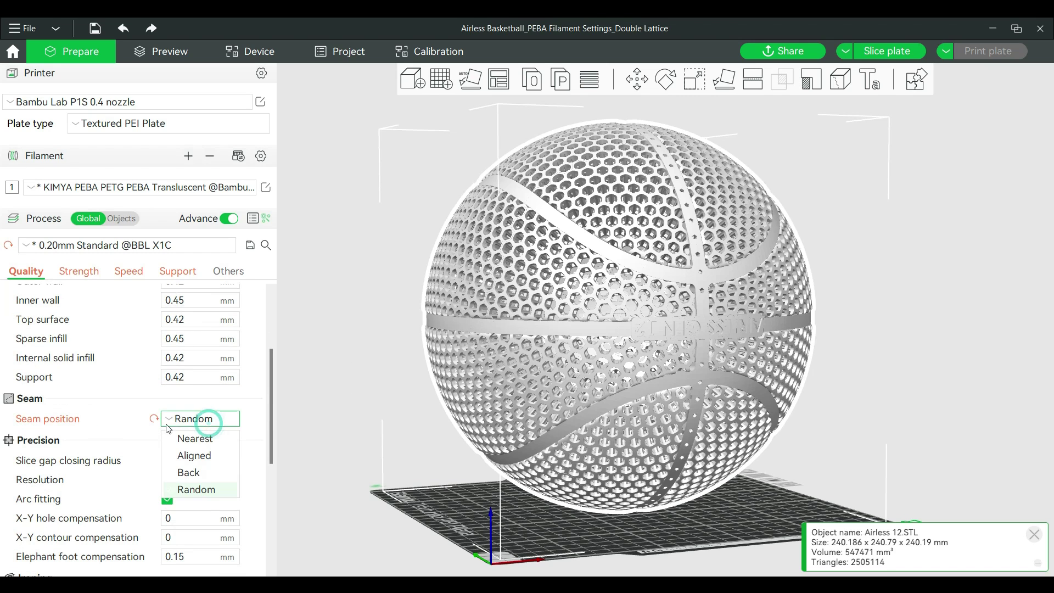
left_click(204, 456)
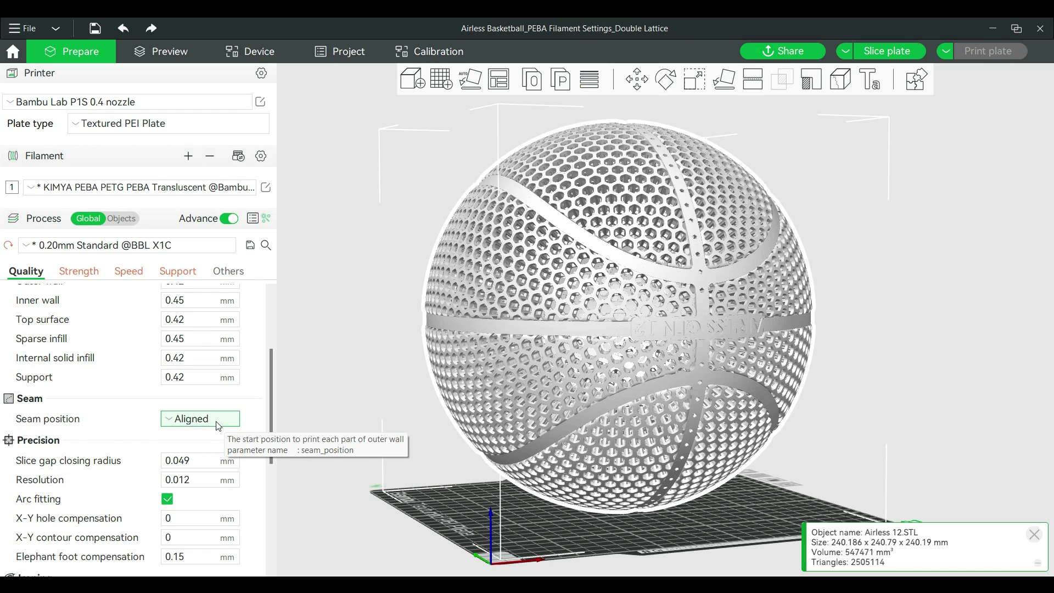
left_click(207, 422)
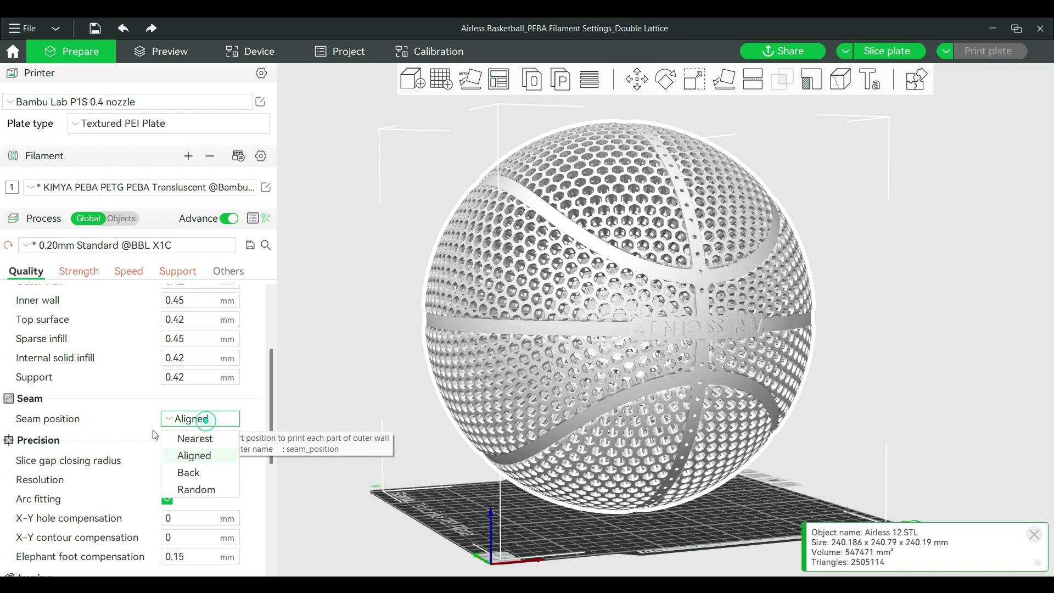
left_click(199, 490)
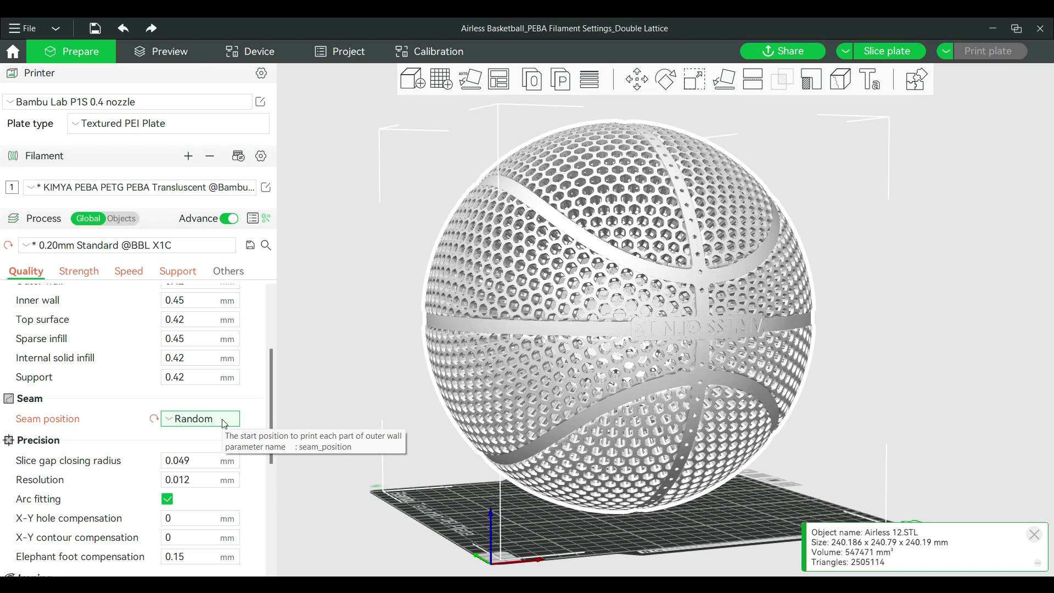
left_click(78, 271)
- Review the Strength settings: 4 wall loops, 5 top and 4 bottom shells, 50% Gyroid infill
left_click_drag(272, 445, 264, 310)
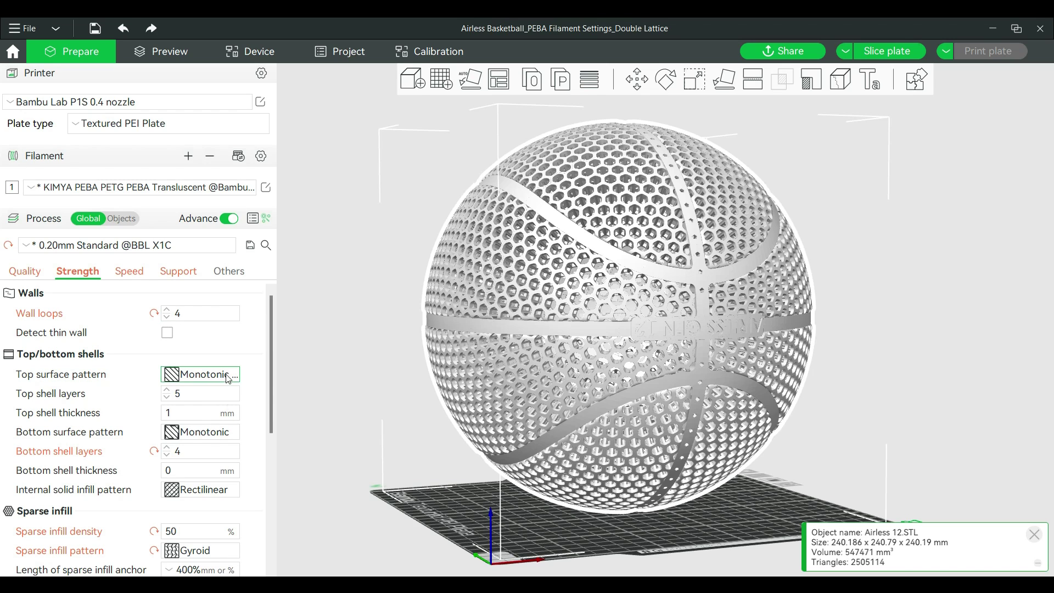
left_click(182, 394)
scroll(193, 384, "down", 2)
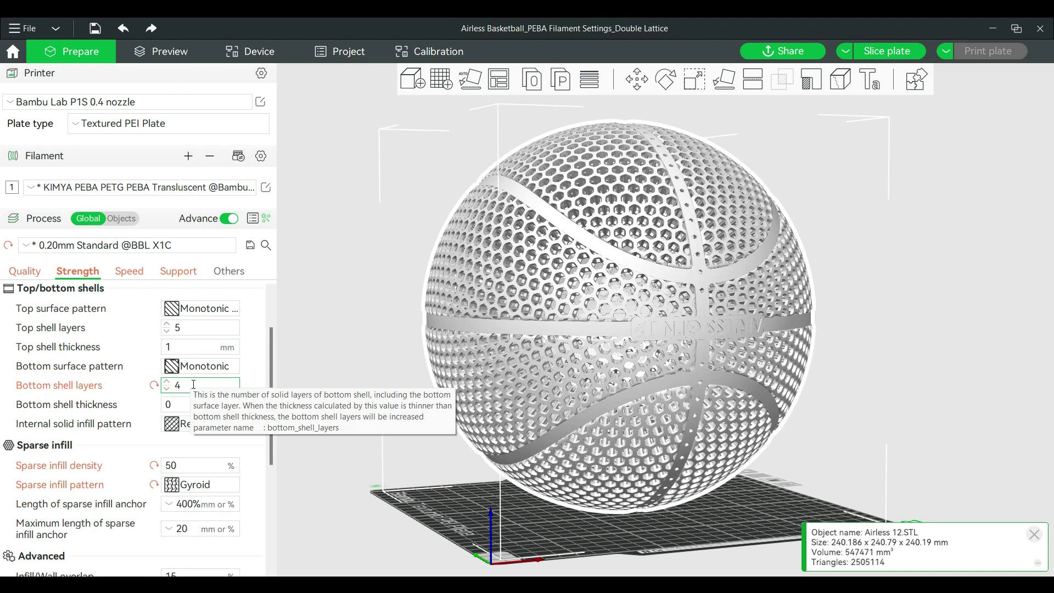
scroll(143, 397, "down", 2)
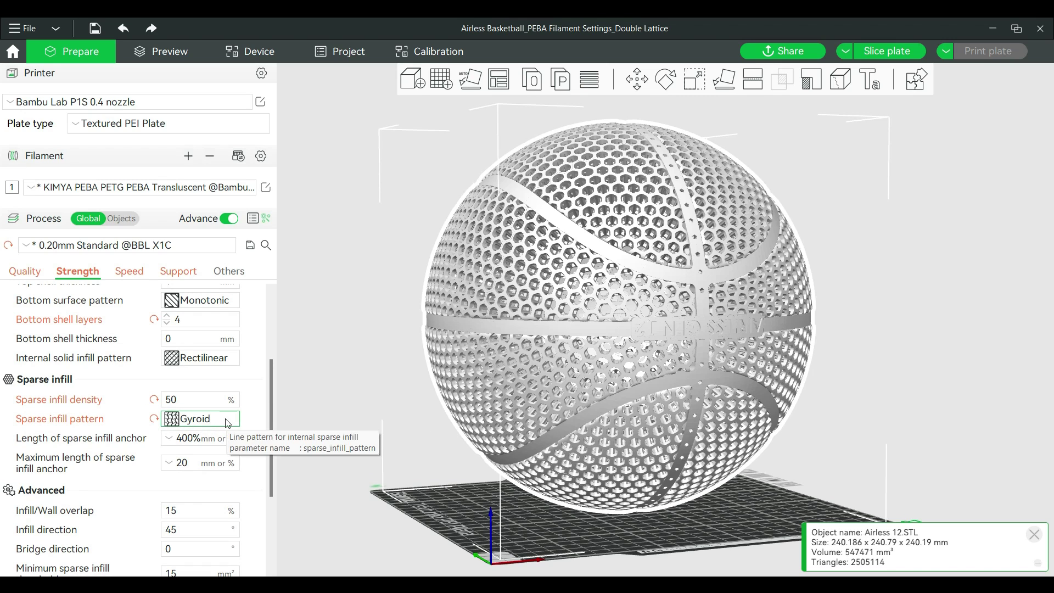
scroll(249, 418, "down", 4)
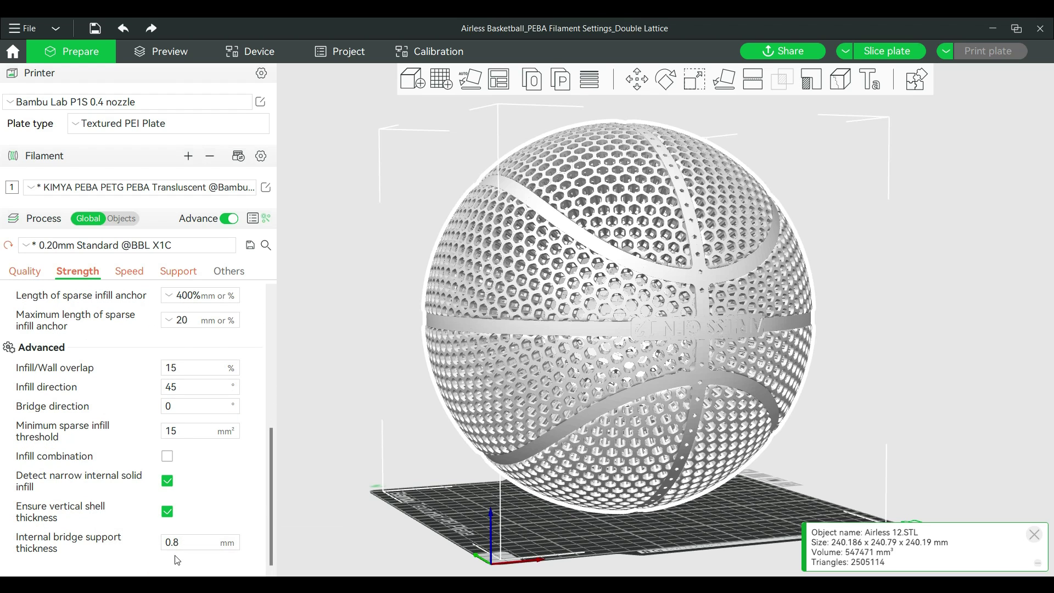
scroll(234, 455, "up", 8)
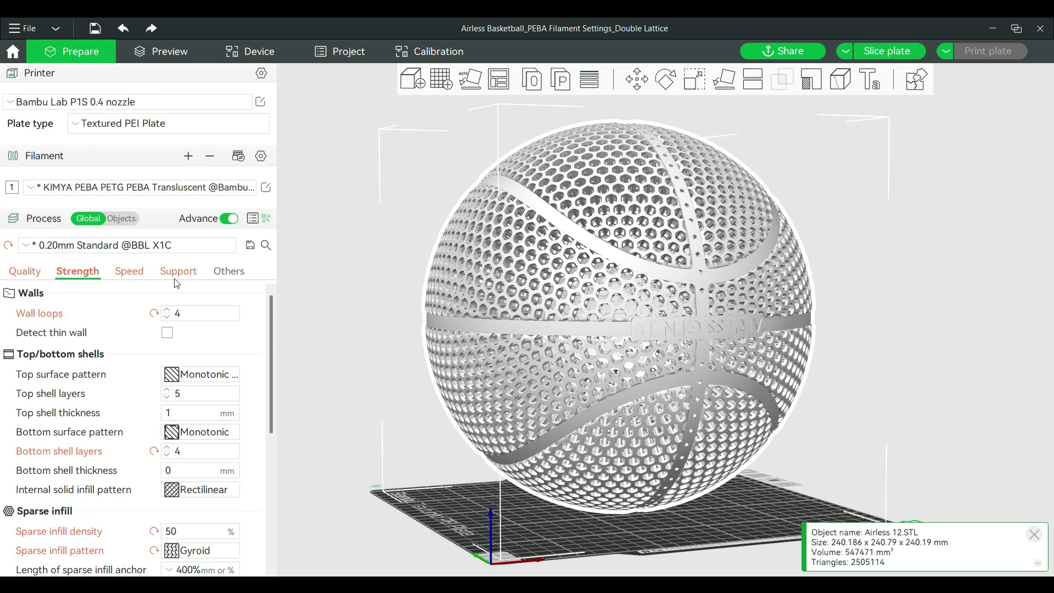
left_click(132, 273)
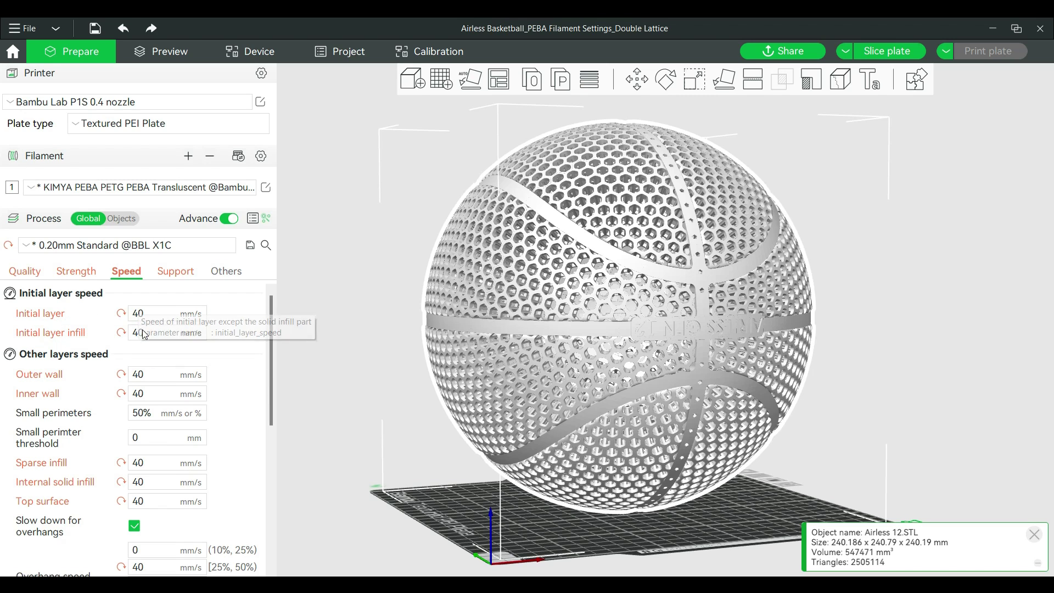
scroll(145, 359, "down", 1)
scroll(146, 362, "down", 1)
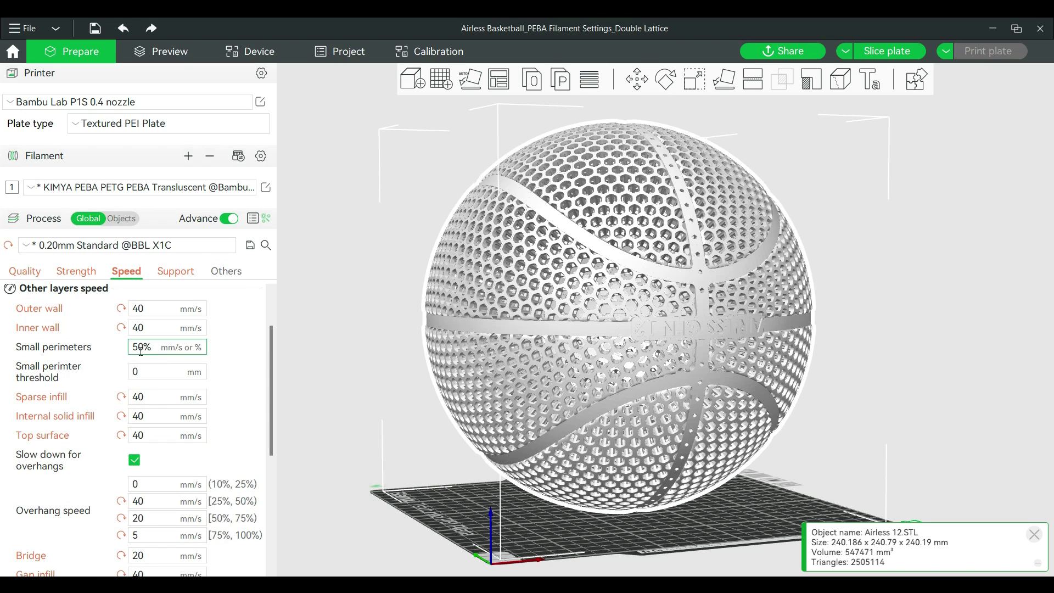
scroll(165, 354, "down", 3)
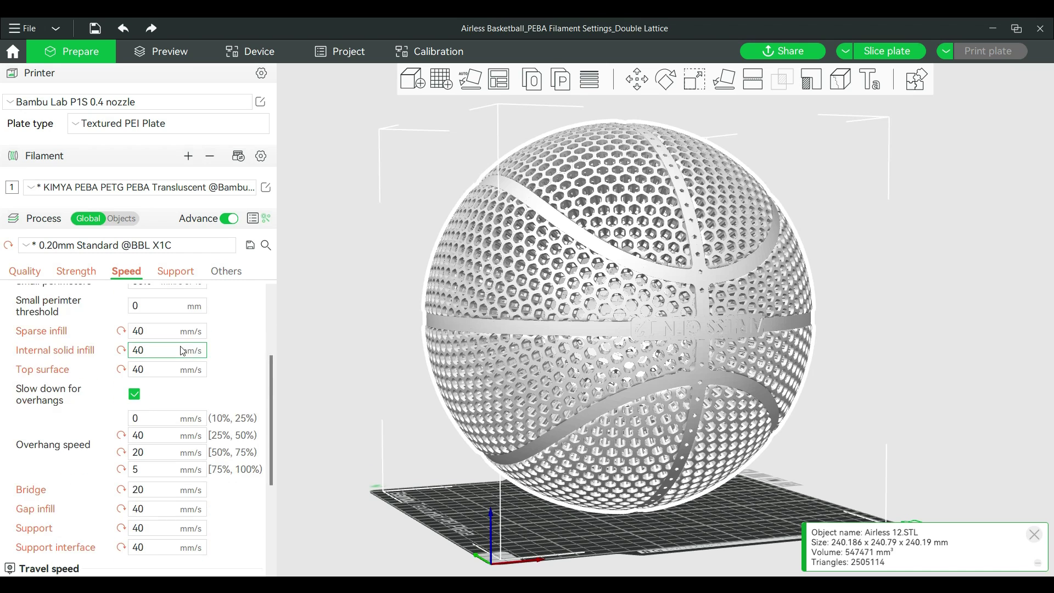
scroll(165, 385, "down", 1)
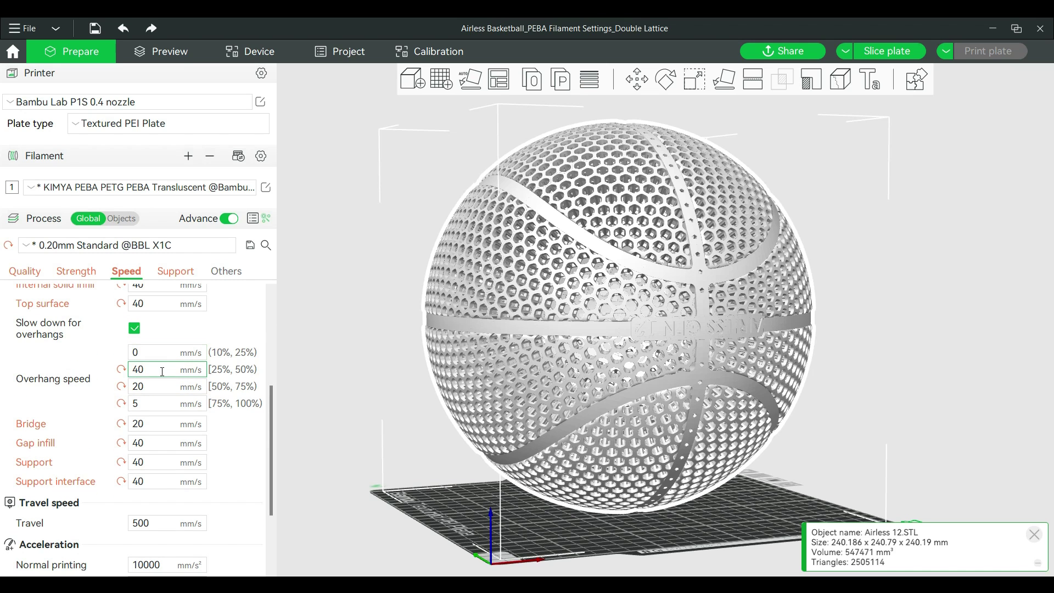
scroll(161, 384, "down", 1)
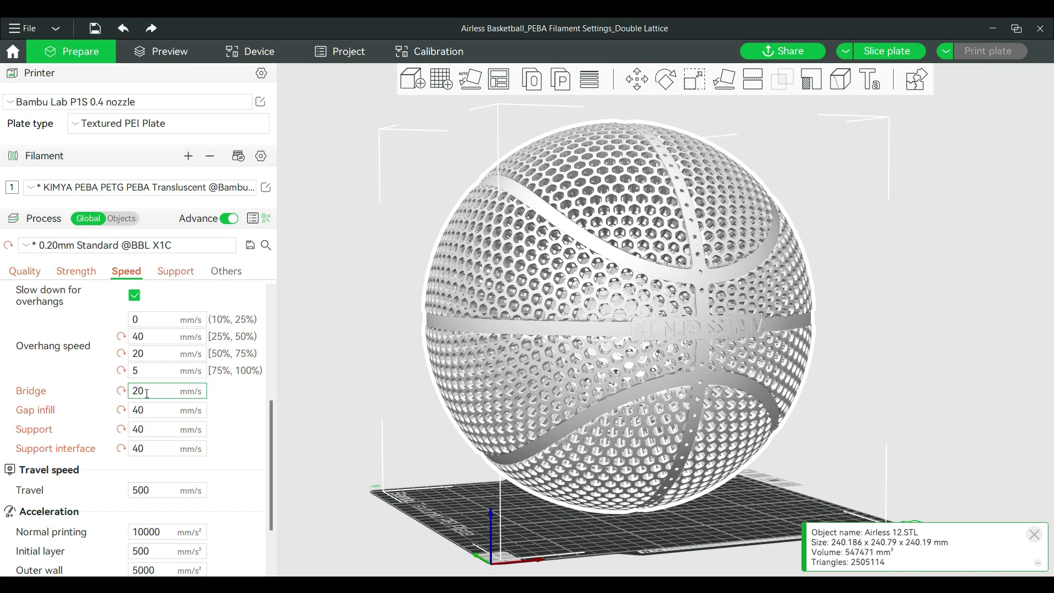
scroll(147, 394, "down", 1)
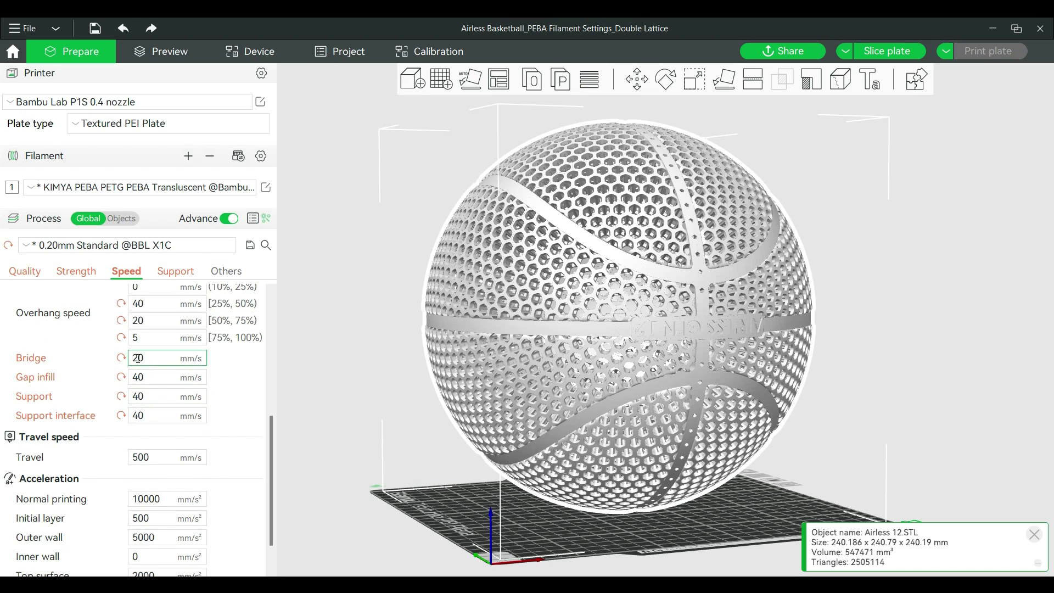
scroll(157, 392, "down", 1)
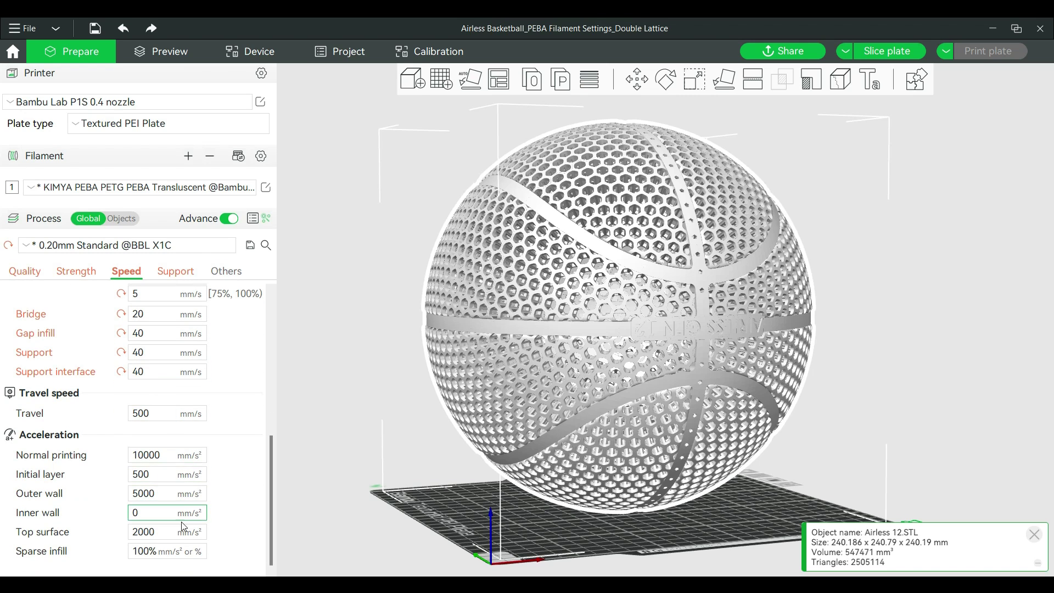
- Show the Support settings with tree(manual) supports on build plate only, and shift the ball view sideways
left_click(180, 271)
scroll(271, 446, "up", 1)
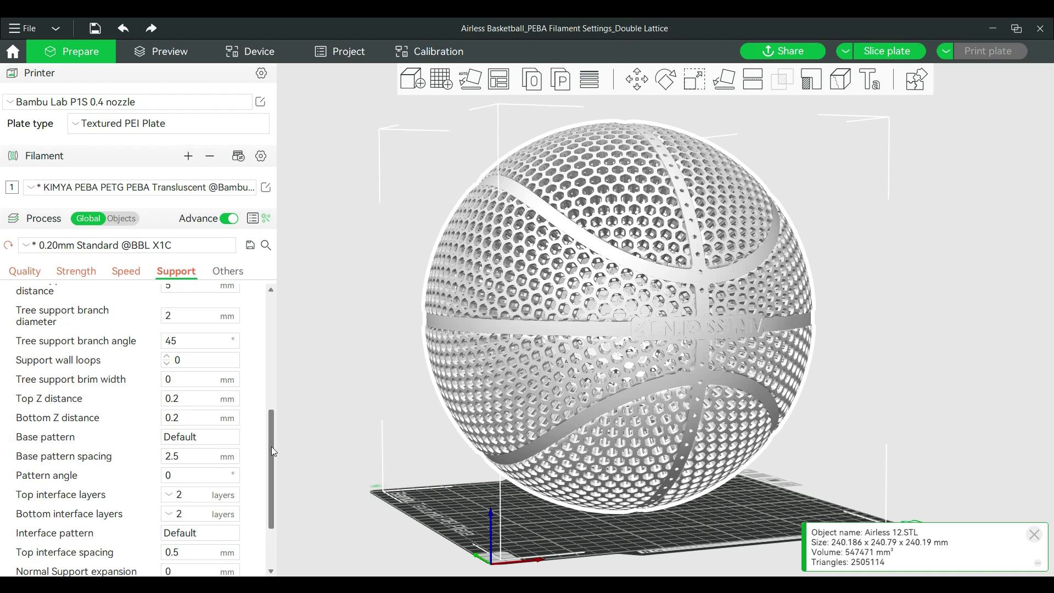
left_click_drag(271, 446, 265, 325)
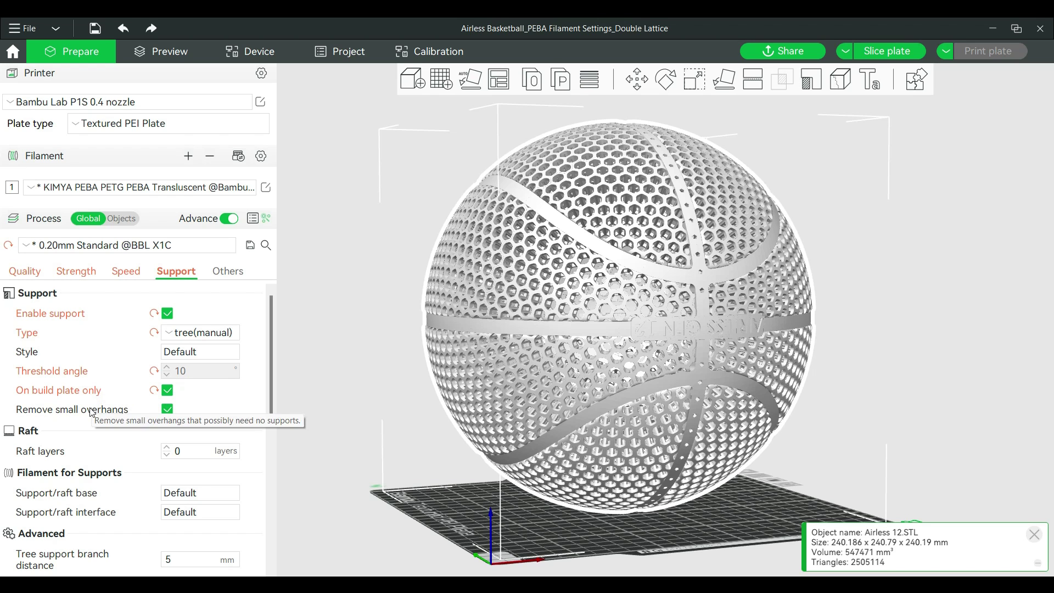
right_click_drag(928, 250, 875, 255)
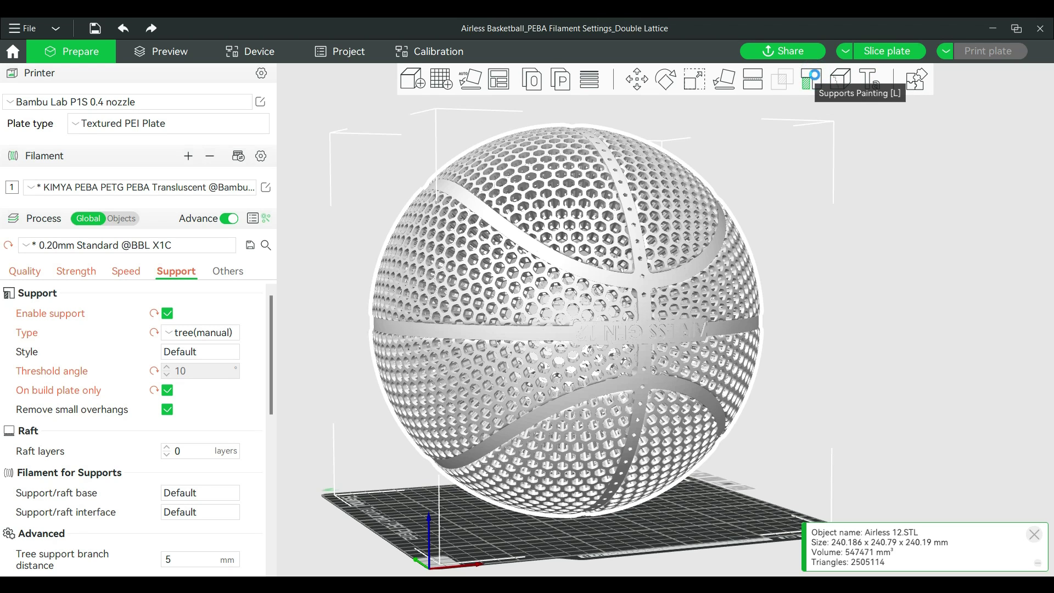
- Start support painting, orbit to the ball's underside, and set the Sphere brush to pen size 8
left_click(816, 80)
left_click_drag(848, 407, 715, 223)
mouse_move(815, 347)
left_mouse_down()
mouse_move(812, 369)
mouse_move(683, 336)
mouse_move(858, 341)
mouse_move(858, 361)
left_mouse_up()
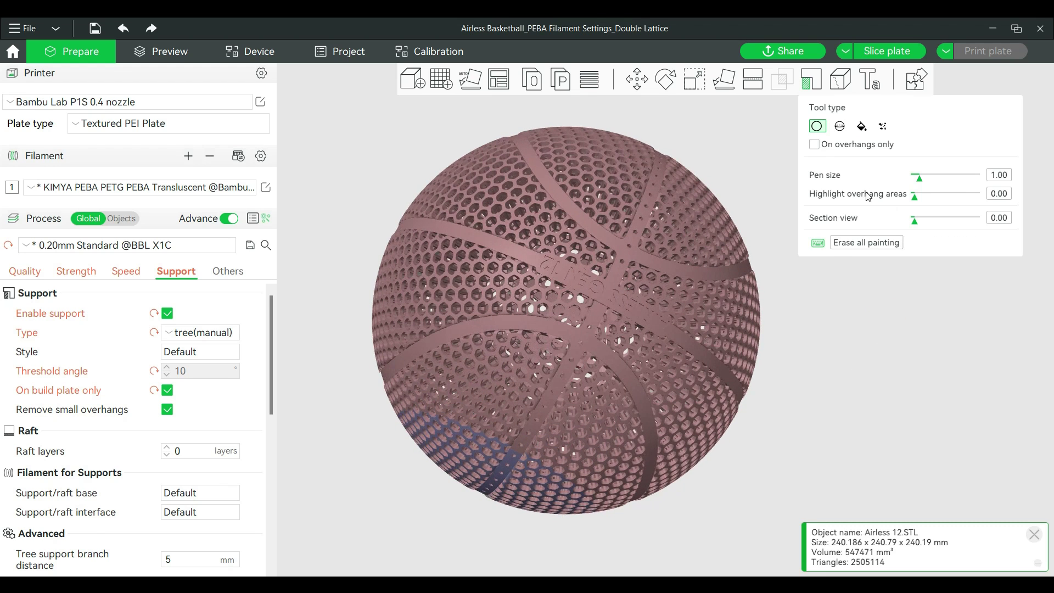
left_click_drag(919, 176, 925, 177)
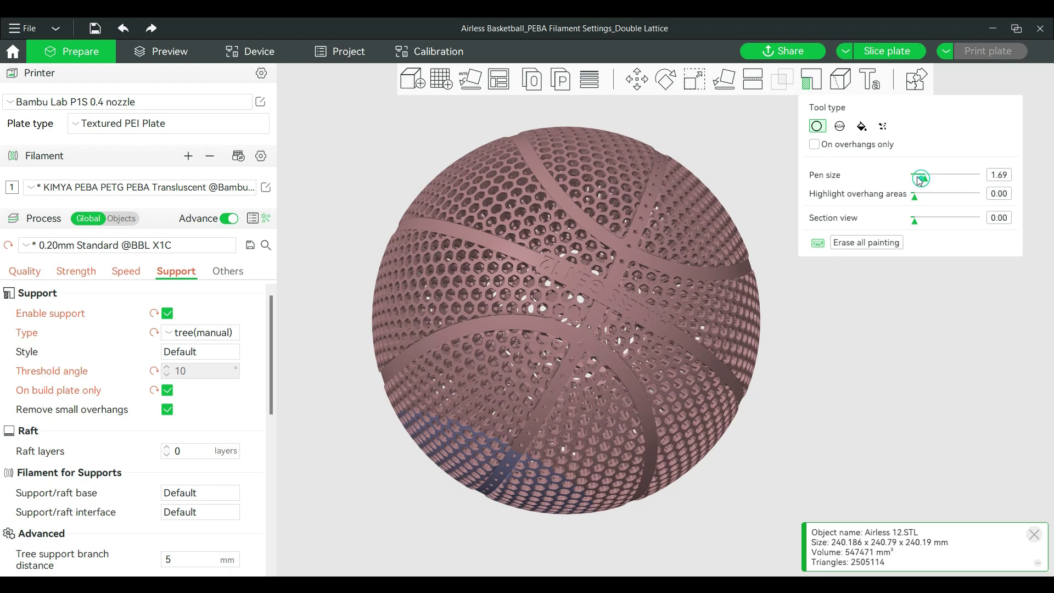
left_click(840, 126)
left_click_drag(924, 176, 975, 177)
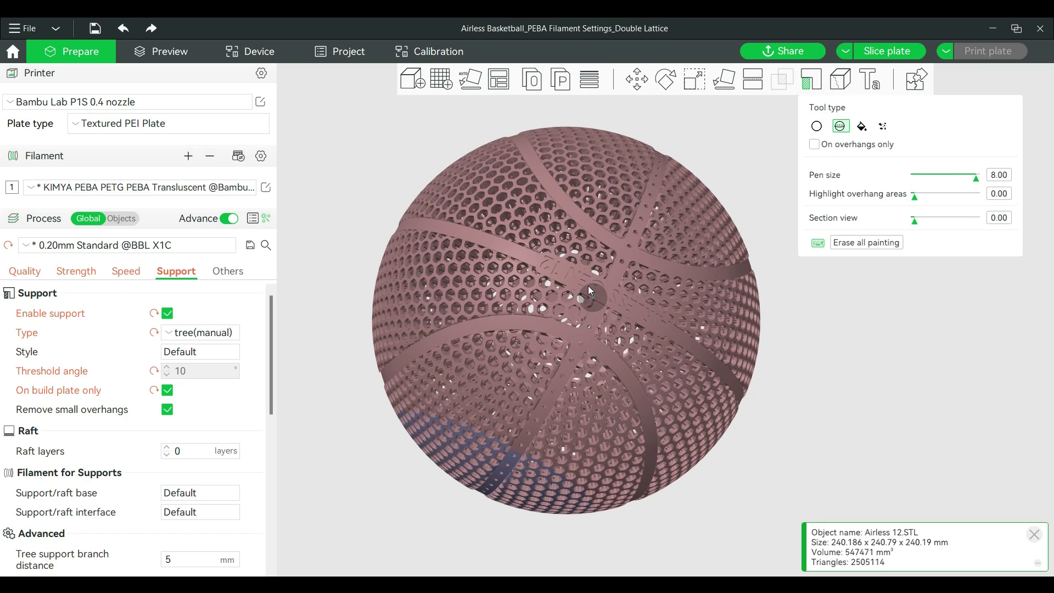
- Paint enforced supports near the lettered band and rotate the ball to inspect the painted area
mouse_move(588, 285)
left_mouse_down()
mouse_move(536, 271)
mouse_move(585, 265)
left_mouse_up()
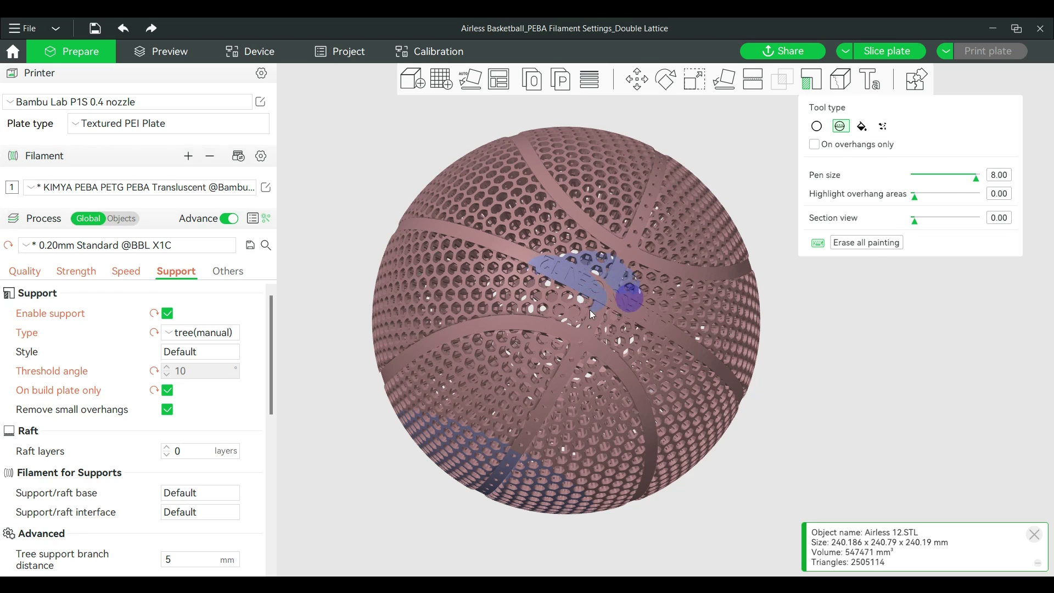
left_click_drag(592, 314, 583, 286)
mouse_move(819, 387)
left_mouse_down()
mouse_move(849, 368)
mouse_move(676, 338)
left_mouse_up()
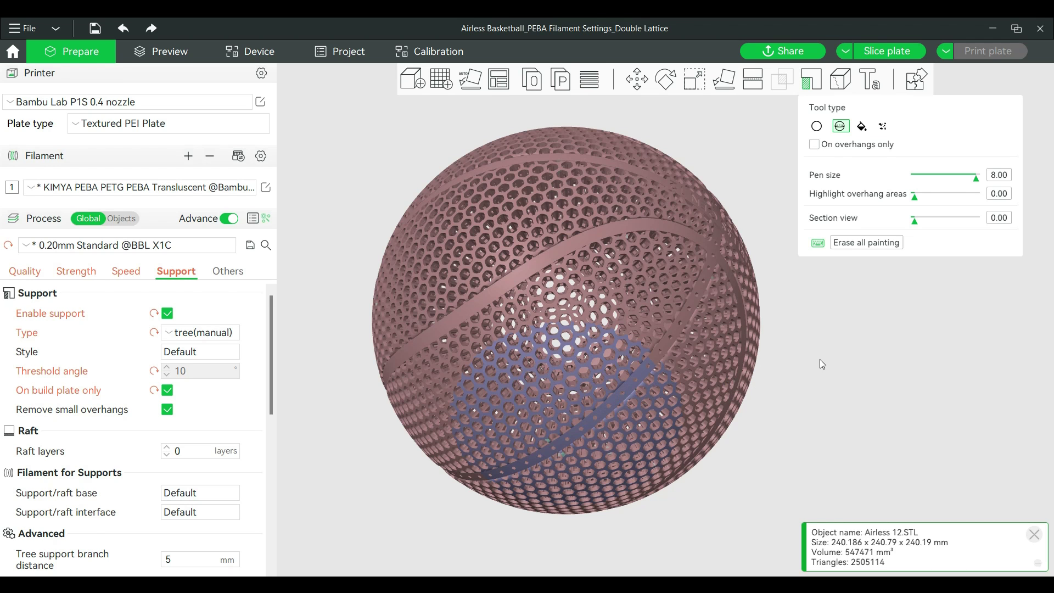
left_click_drag(818, 359, 789, 369)
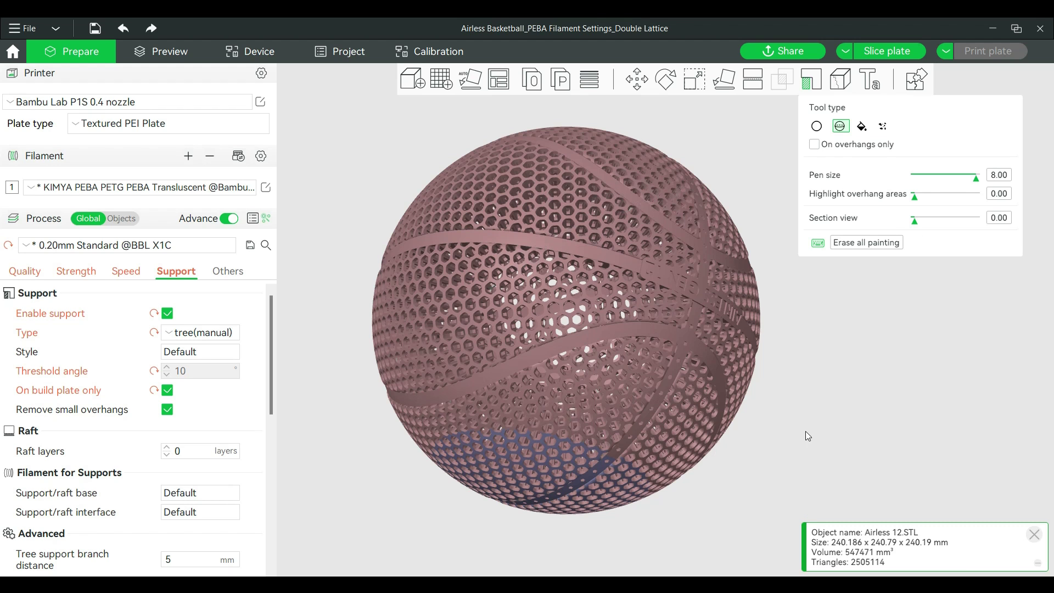
mouse_move(805, 430)
left_mouse_down()
mouse_move(812, 422)
mouse_move(643, 399)
left_mouse_up()
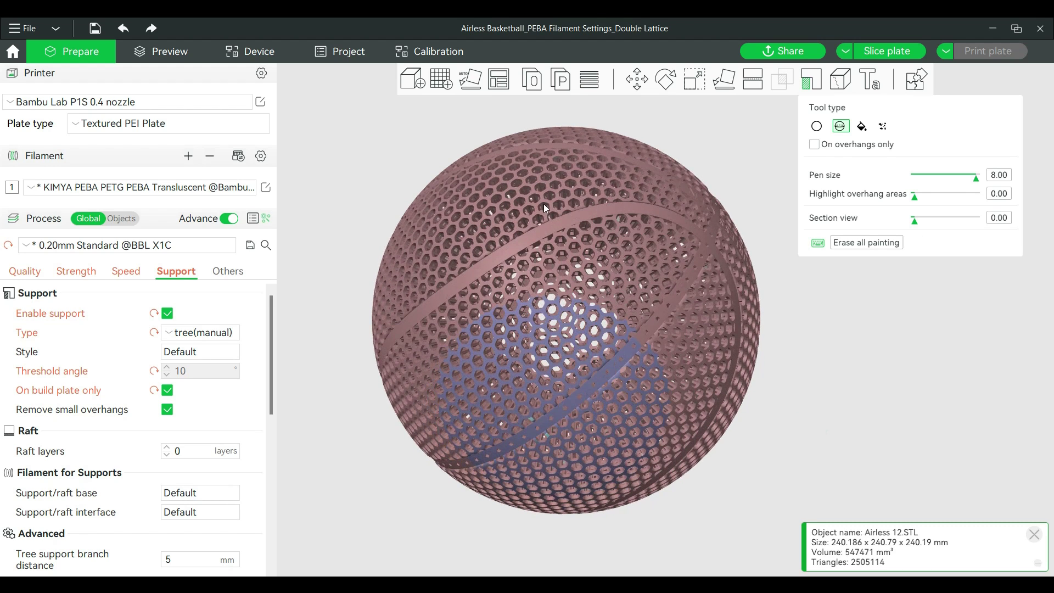
- Exit support painting and keep the support type tree (manual) with the Default style
key("m")
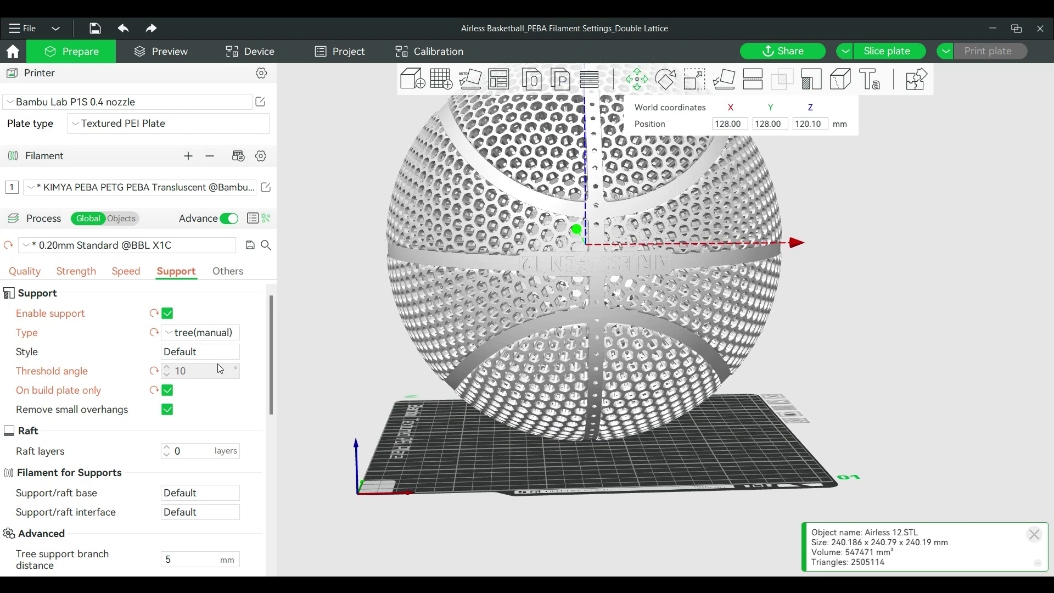
left_click(203, 332)
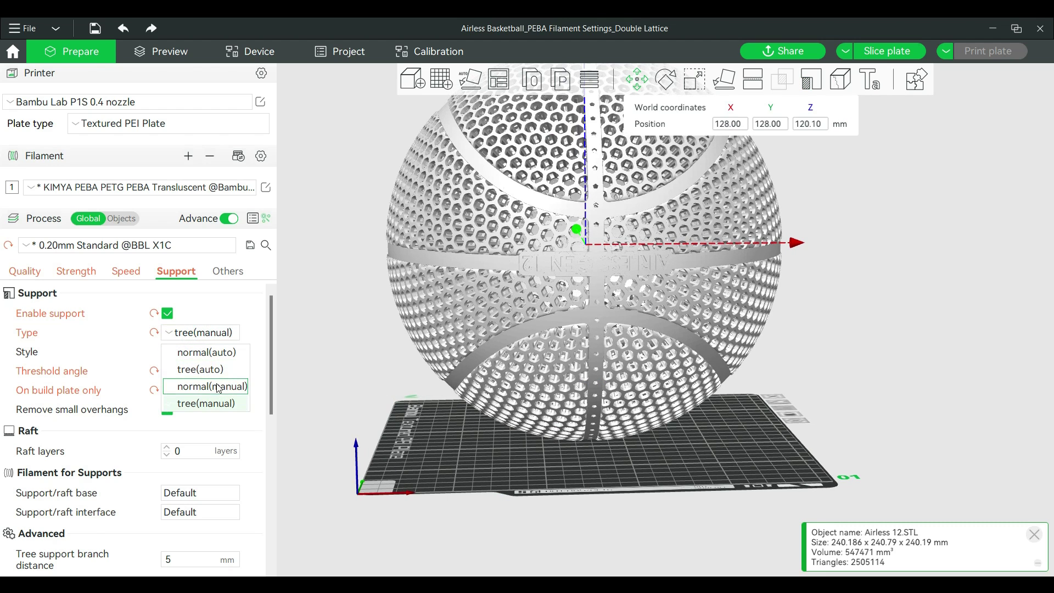
left_click(207, 404)
left_click(203, 352)
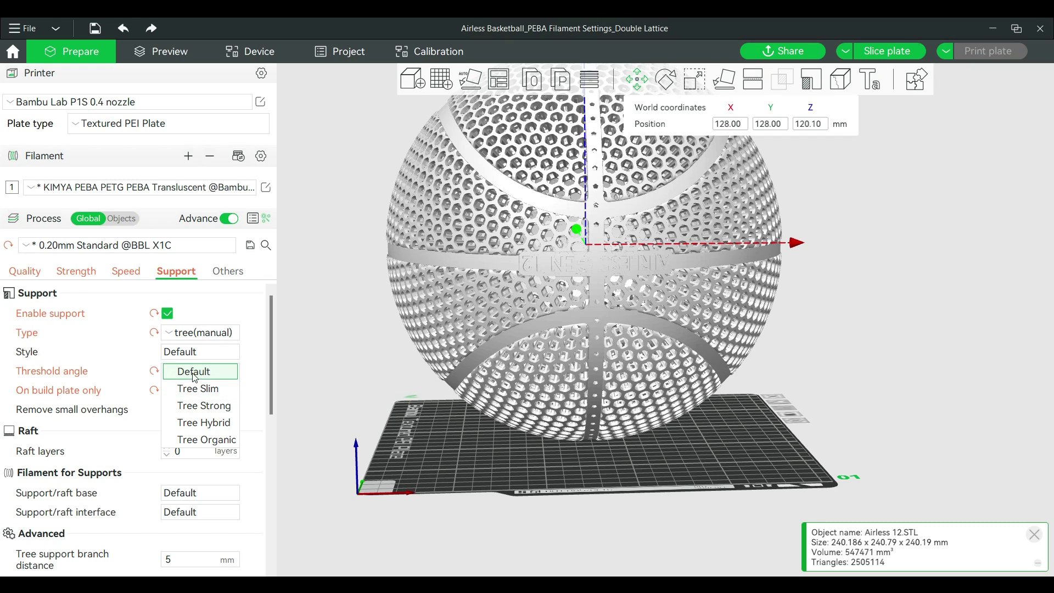
left_click(237, 371)
- Scroll through the Advanced support options and tilt the view to a lower angle on the ball
scroll(137, 362, "down", 1)
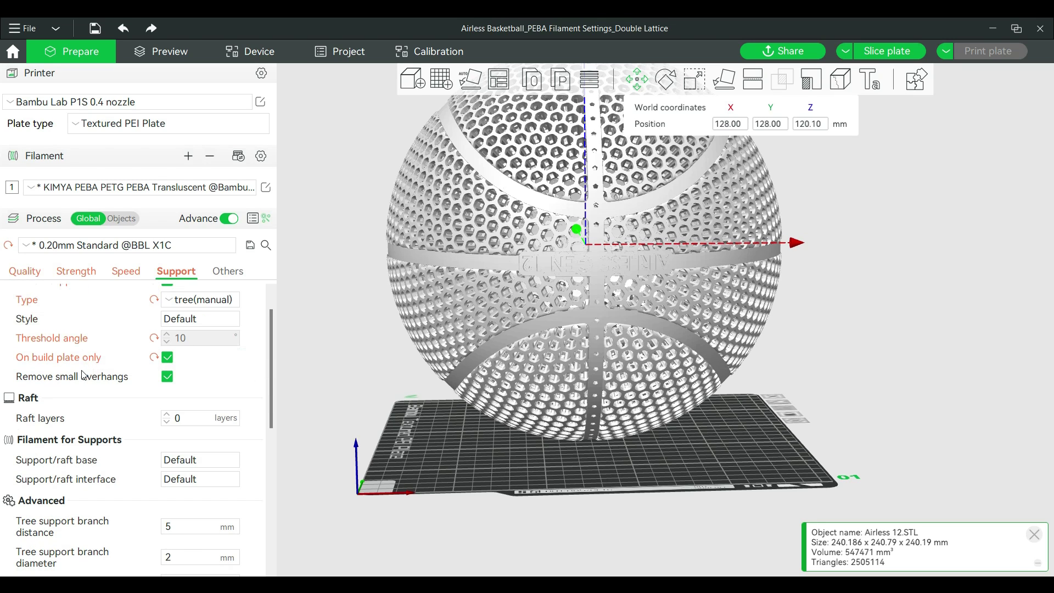
scroll(84, 374, "down", 1)
scroll(147, 360, "down", 2)
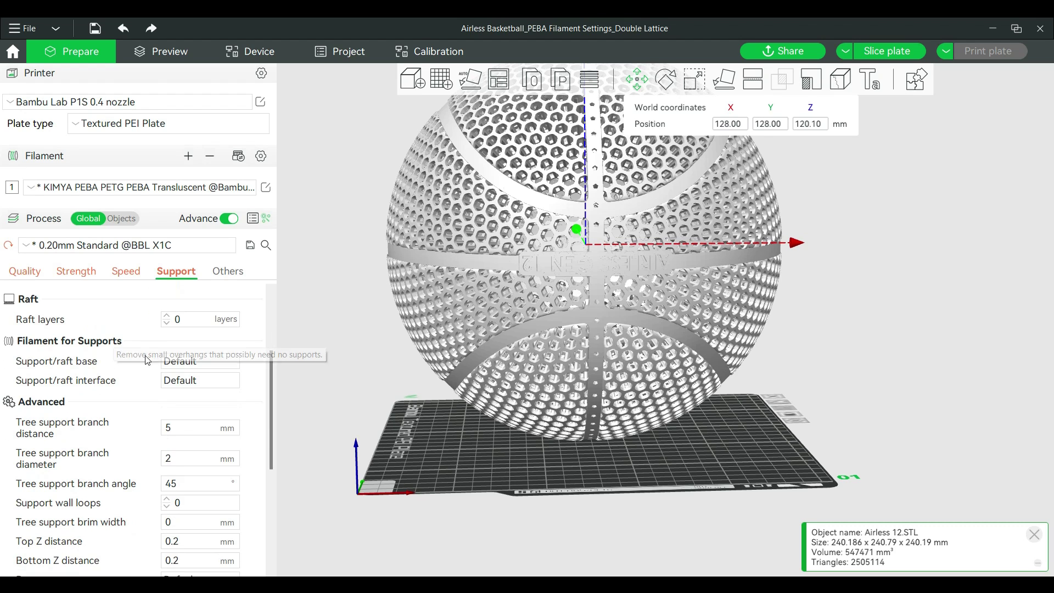
scroll(98, 386, "down", 1)
scroll(82, 362, "down", 3)
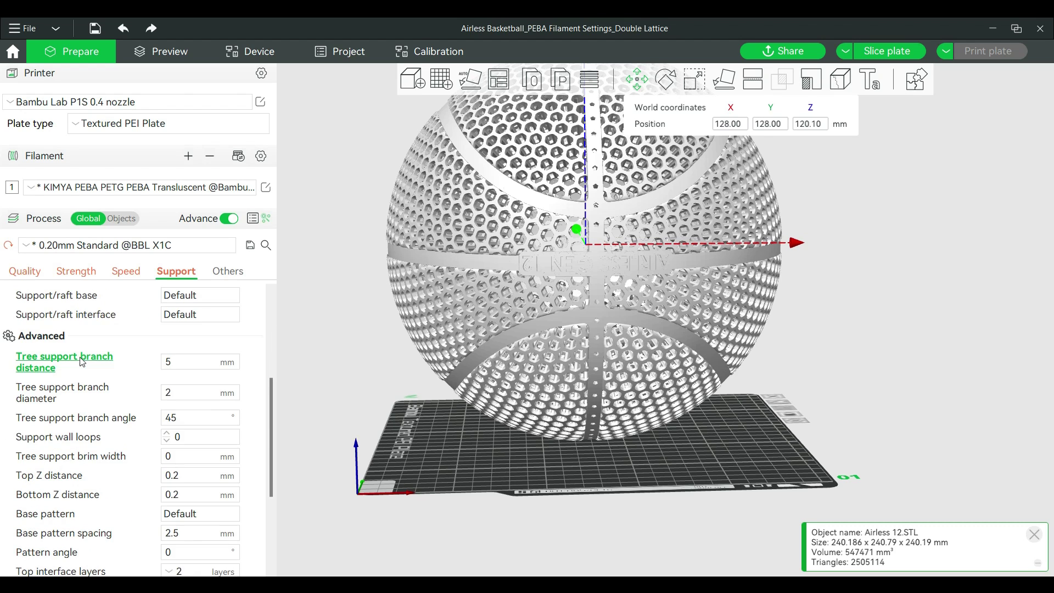
scroll(158, 357, "down", 1)
scroll(159, 358, "down", 1)
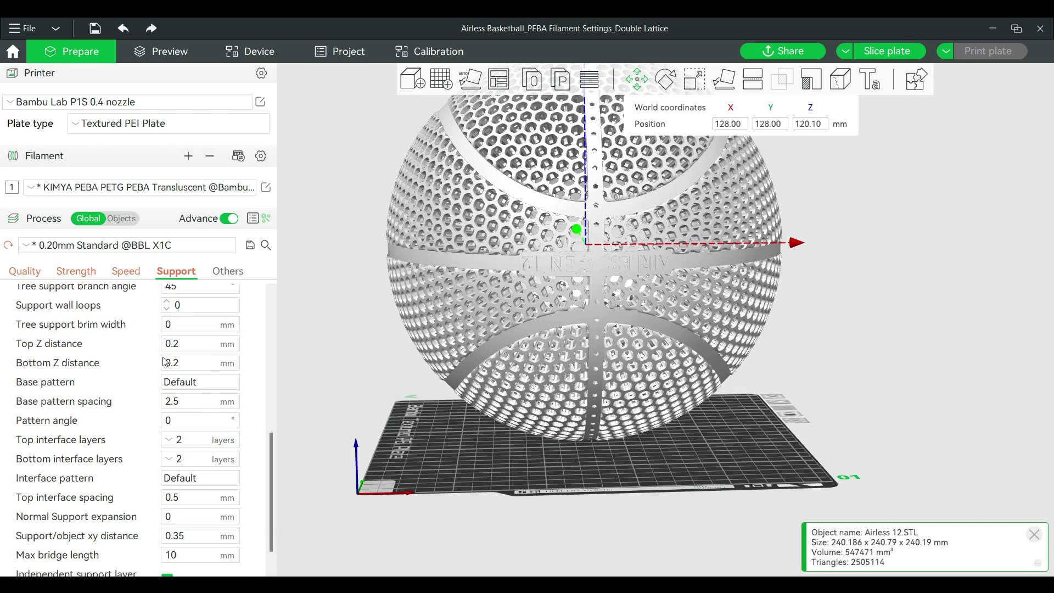
scroll(135, 345, "up", 1)
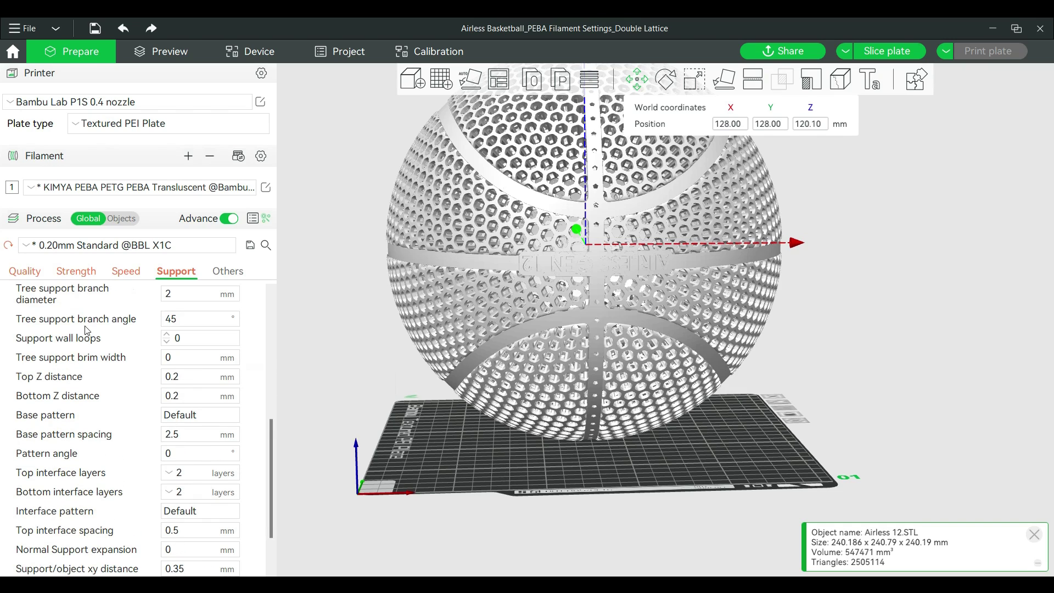
left_click_drag(920, 228, 900, 173)
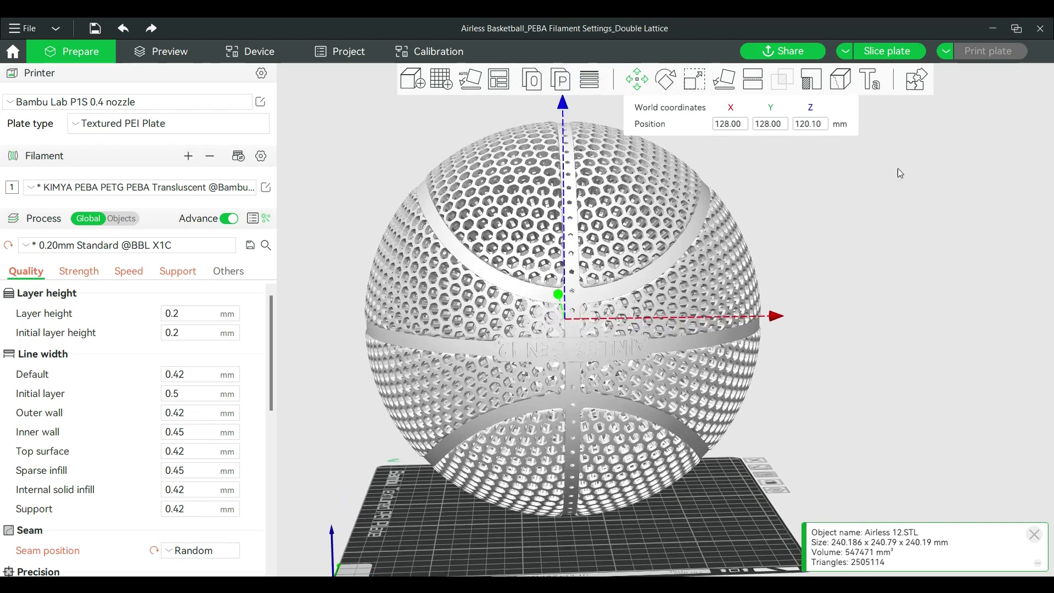
- Slice the plate and check the preview: tree supports under the ball, 666.56 g, 3d9h34m total
left_click(894, 51)
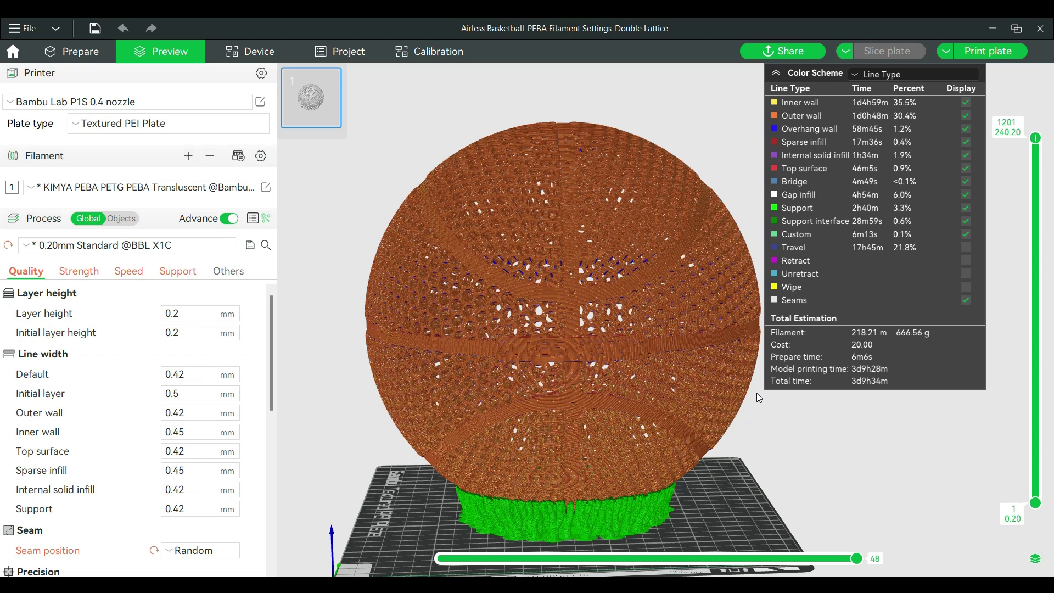
left_click_drag(751, 381, 585, 473)
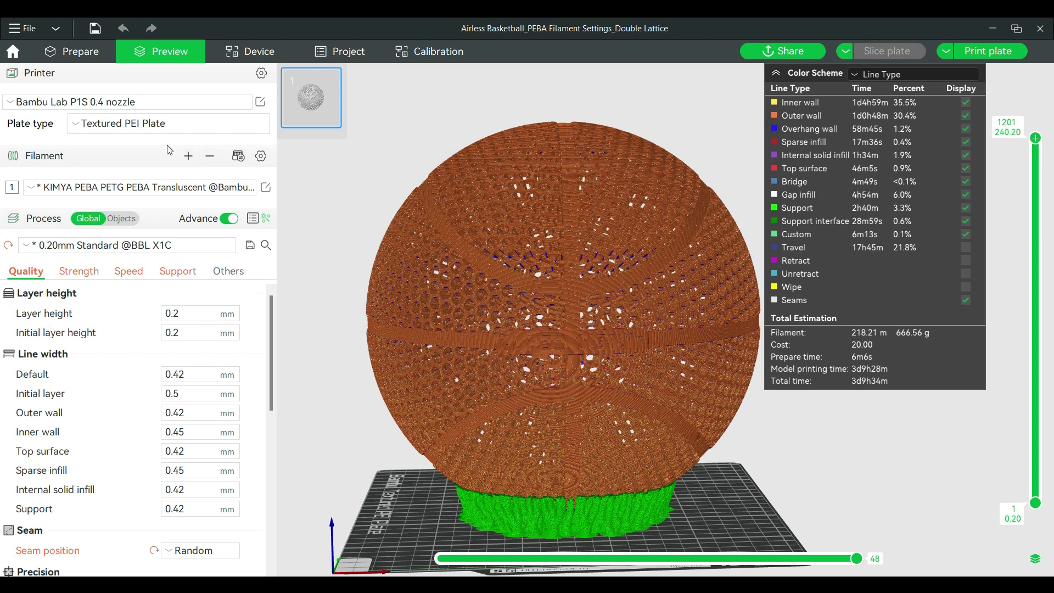